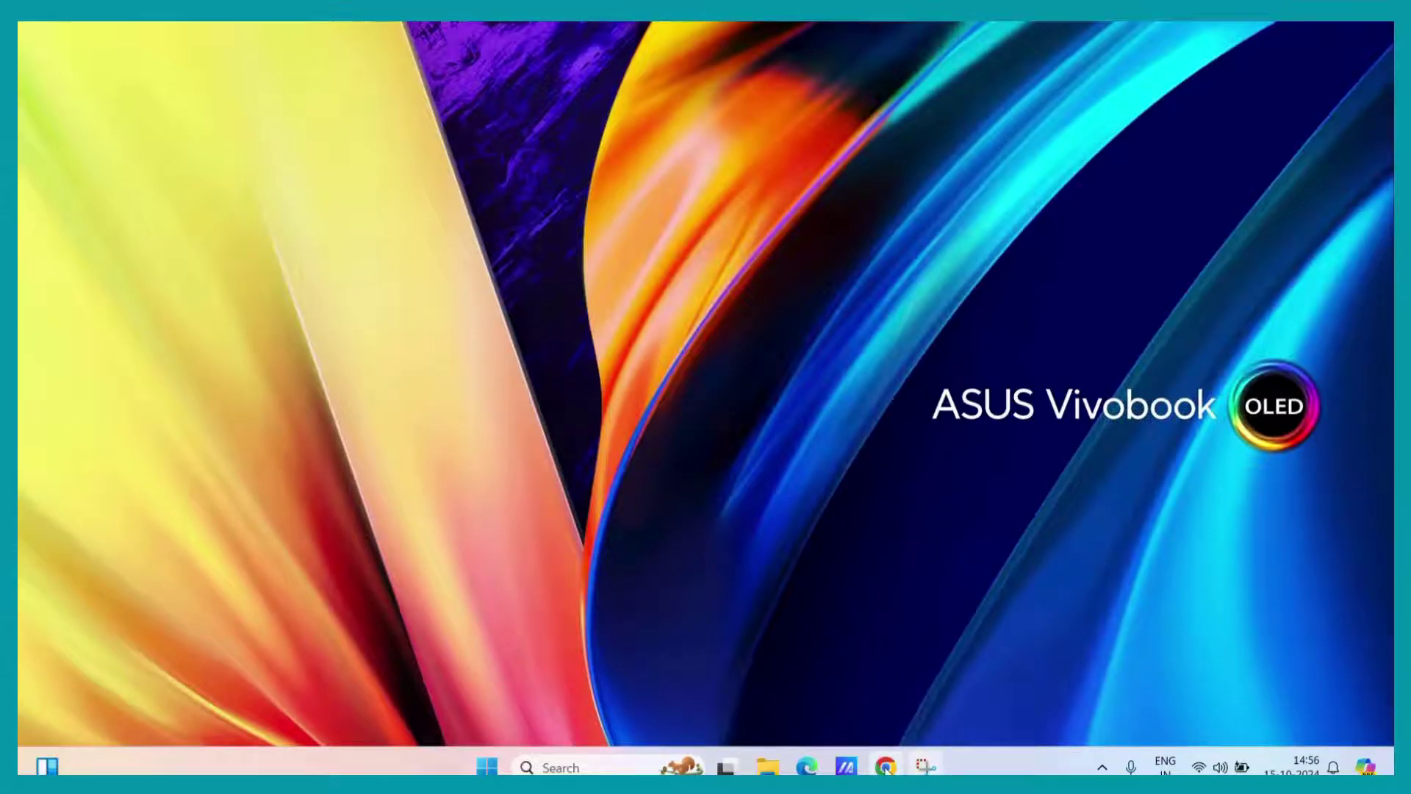
- Launch Chrome and remove the Dark Reader extension through the Extensions menu
left_click(886, 766)
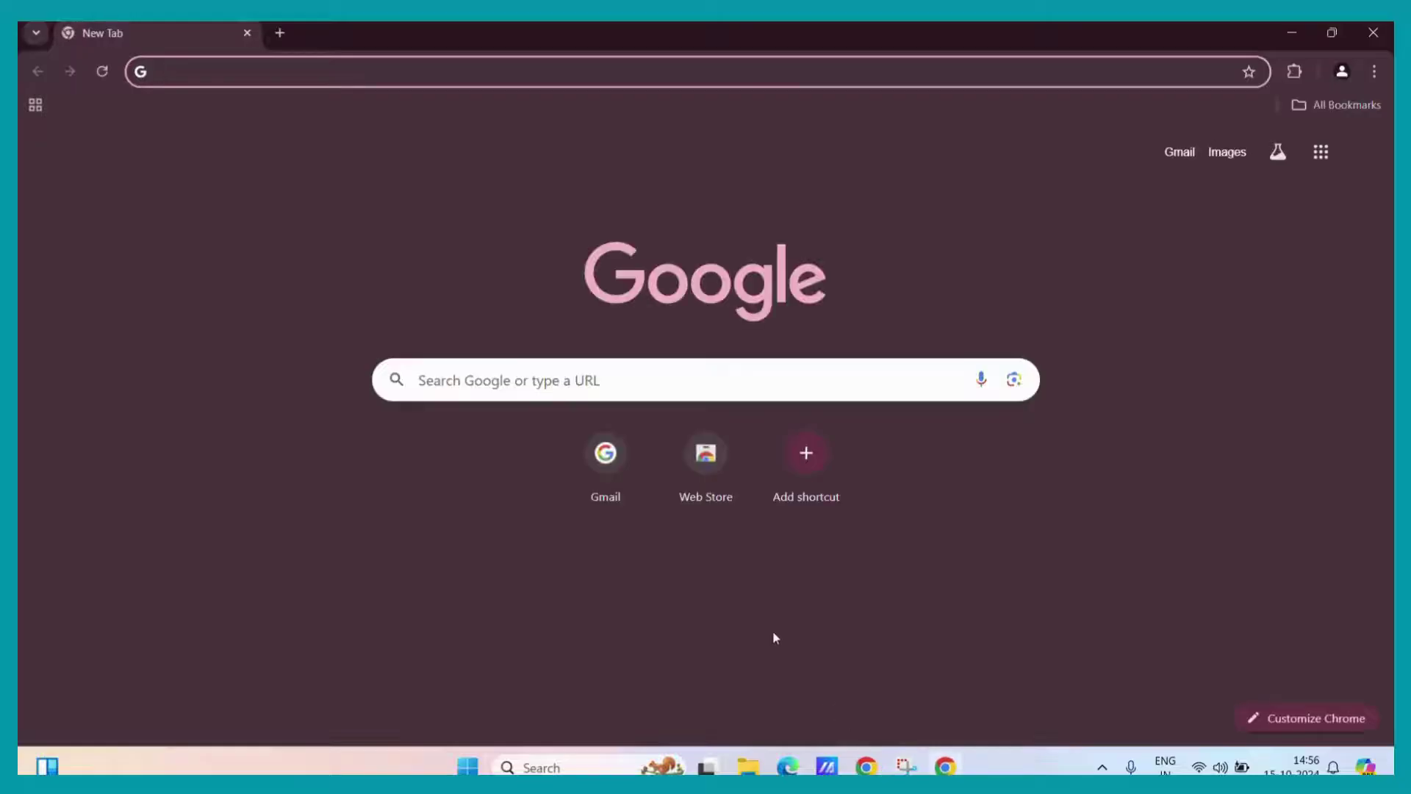
left_click(1295, 71)
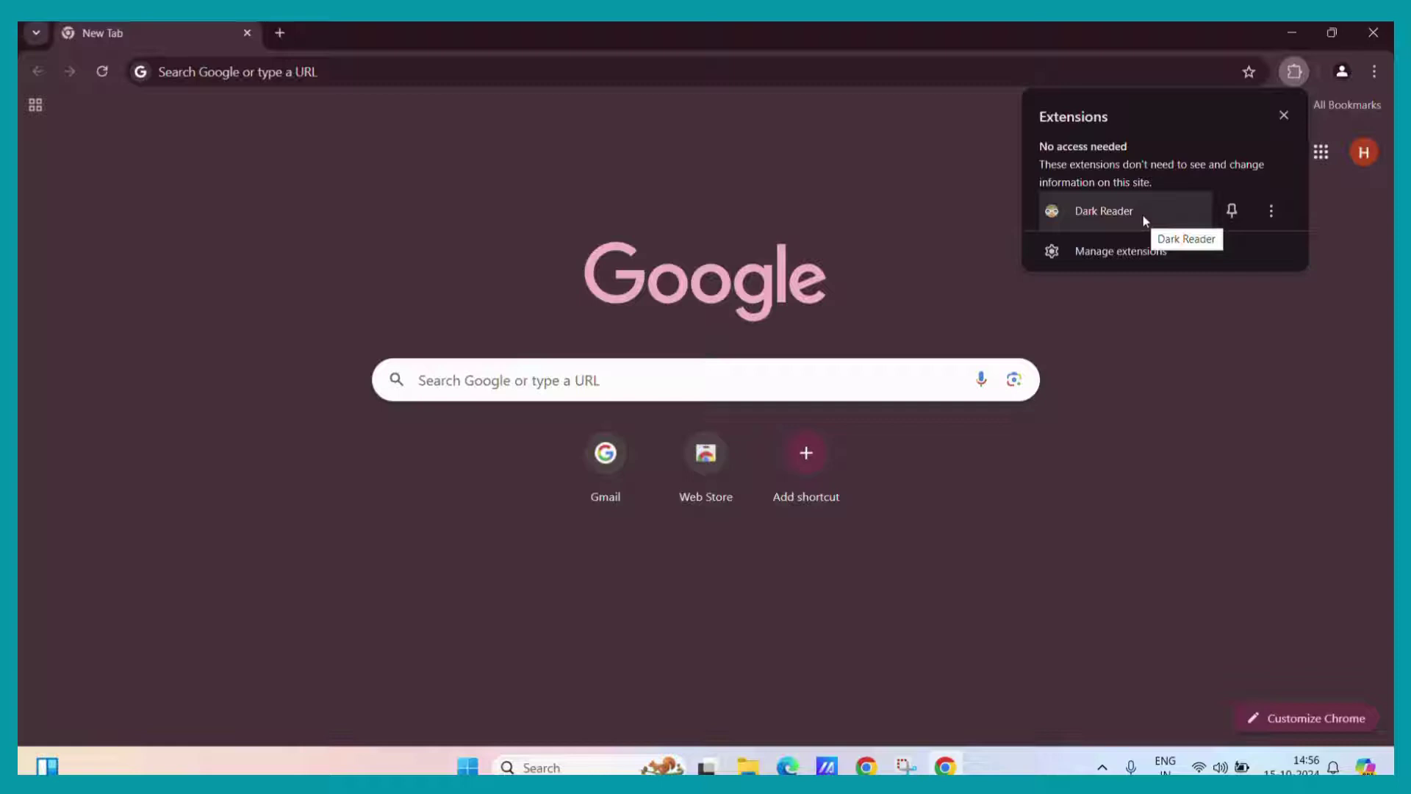
left_click(1280, 213)
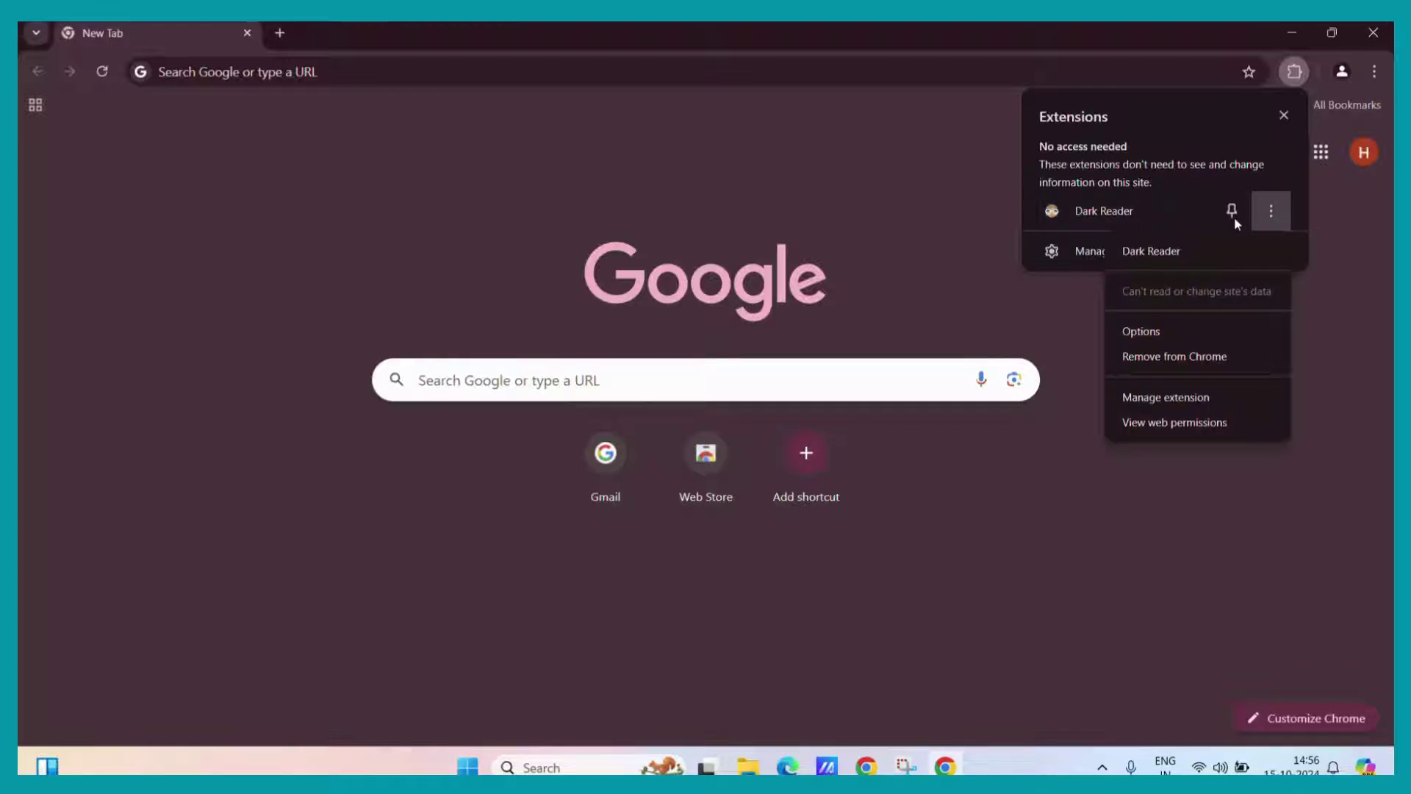
left_click(1202, 352)
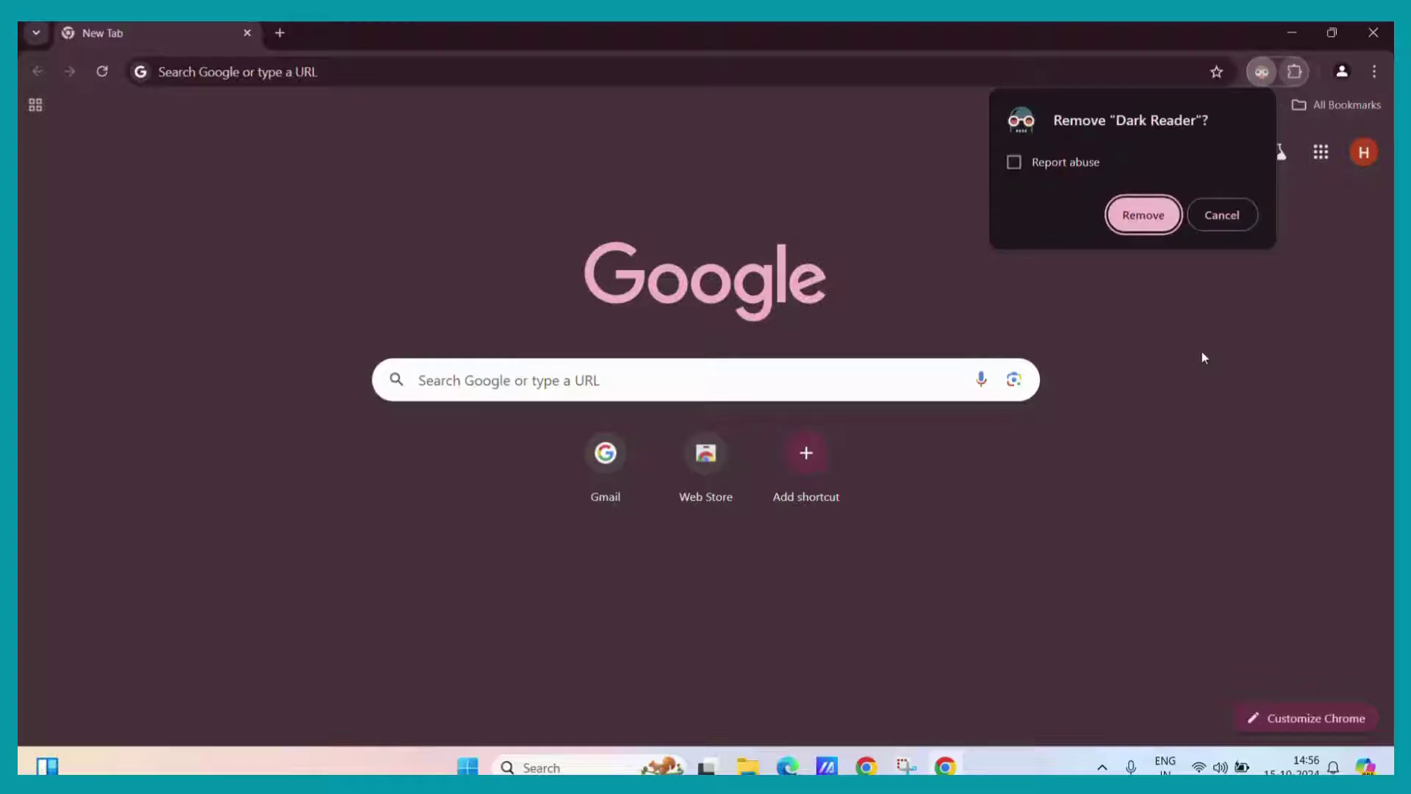
left_click(1132, 214)
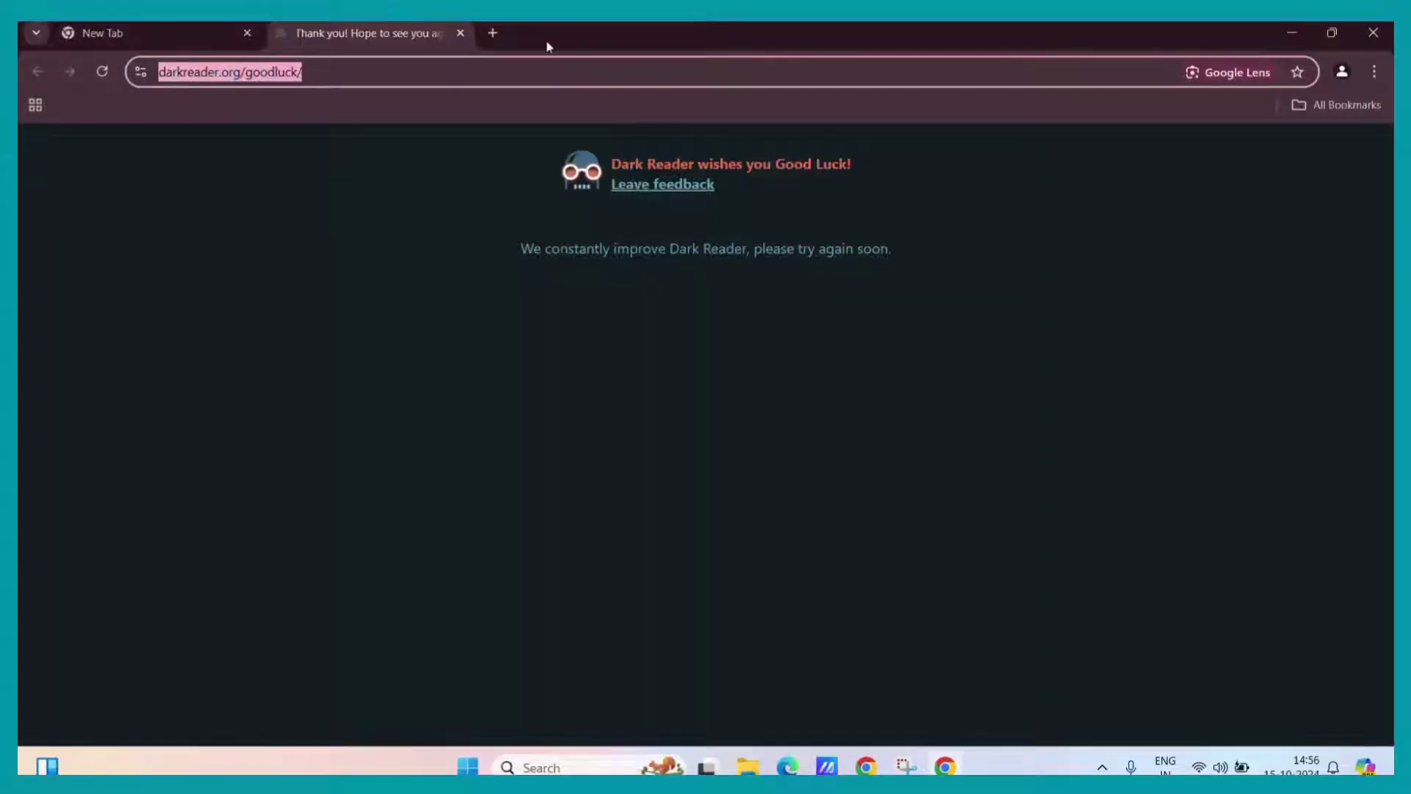
- Open a new tab to the Chrome Web Store and browse its Discover page
left_click(492, 32)
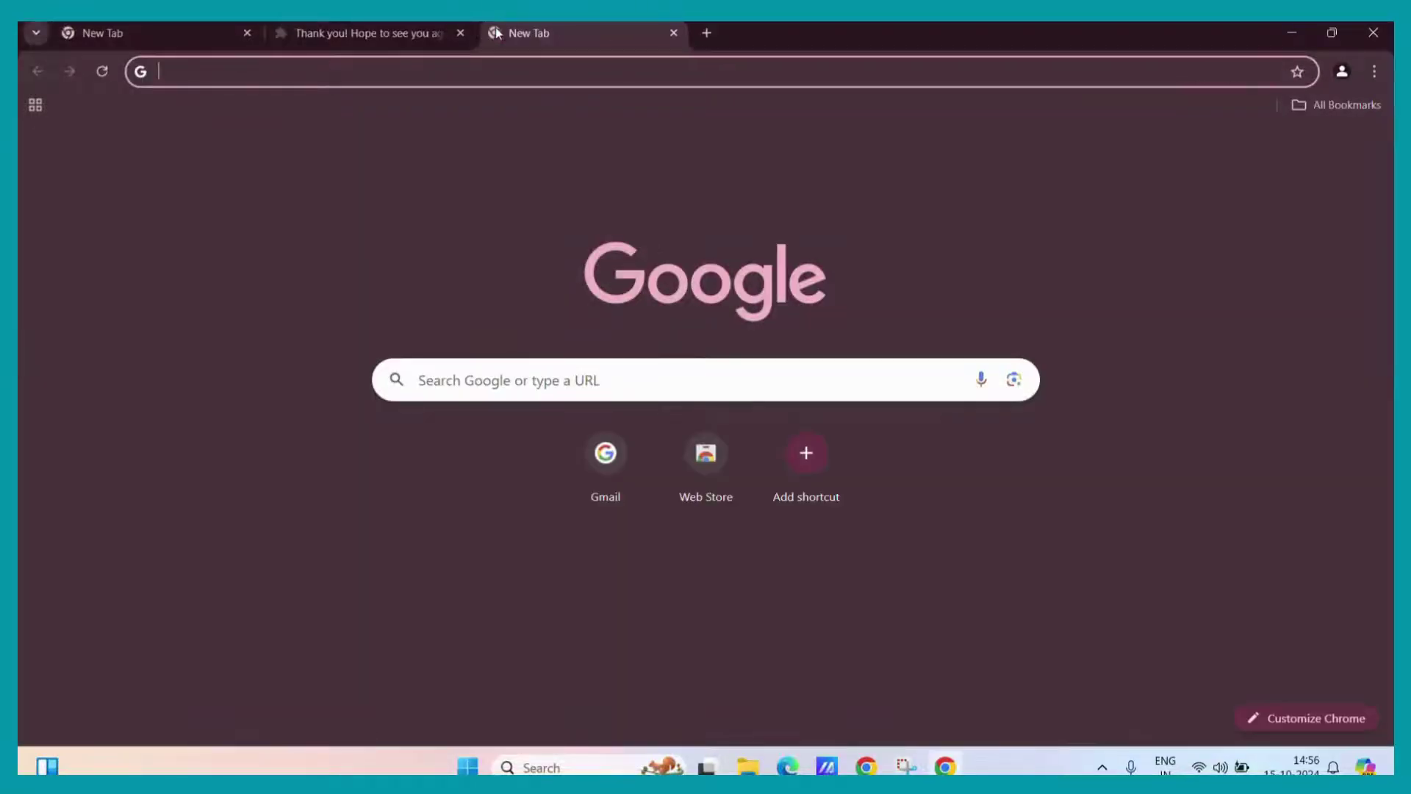
left_click(689, 494)
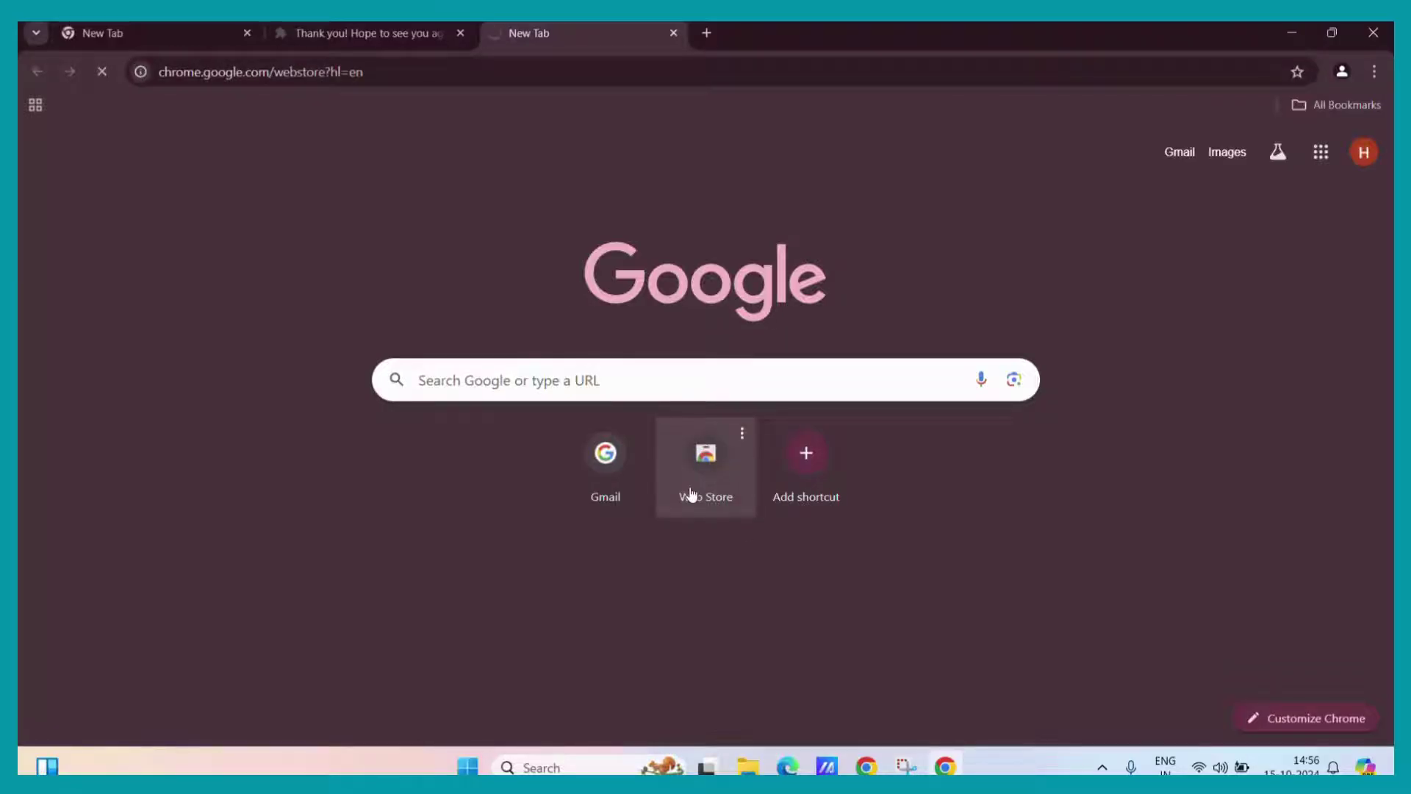
scroll(691, 494, "down", 10)
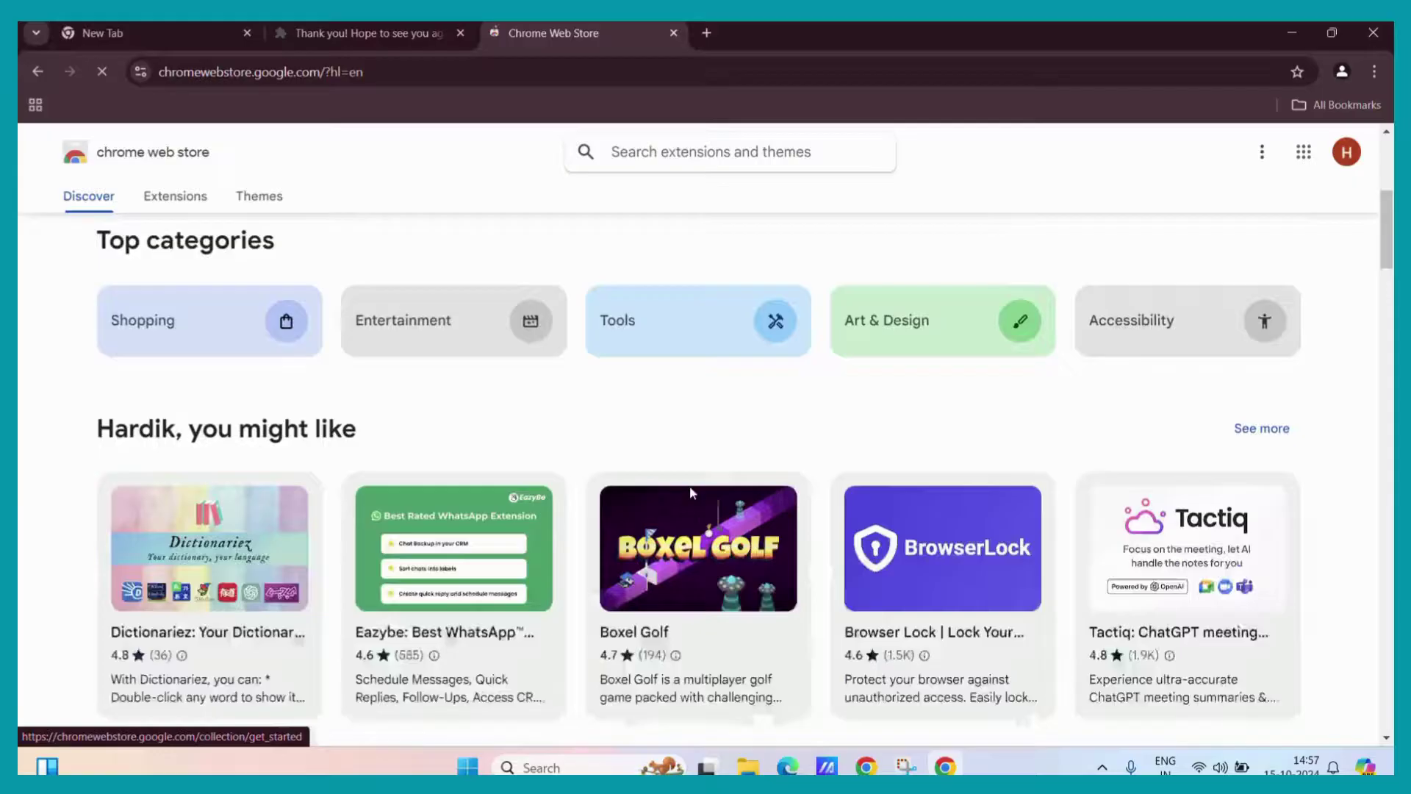
scroll(691, 494, "down", 15)
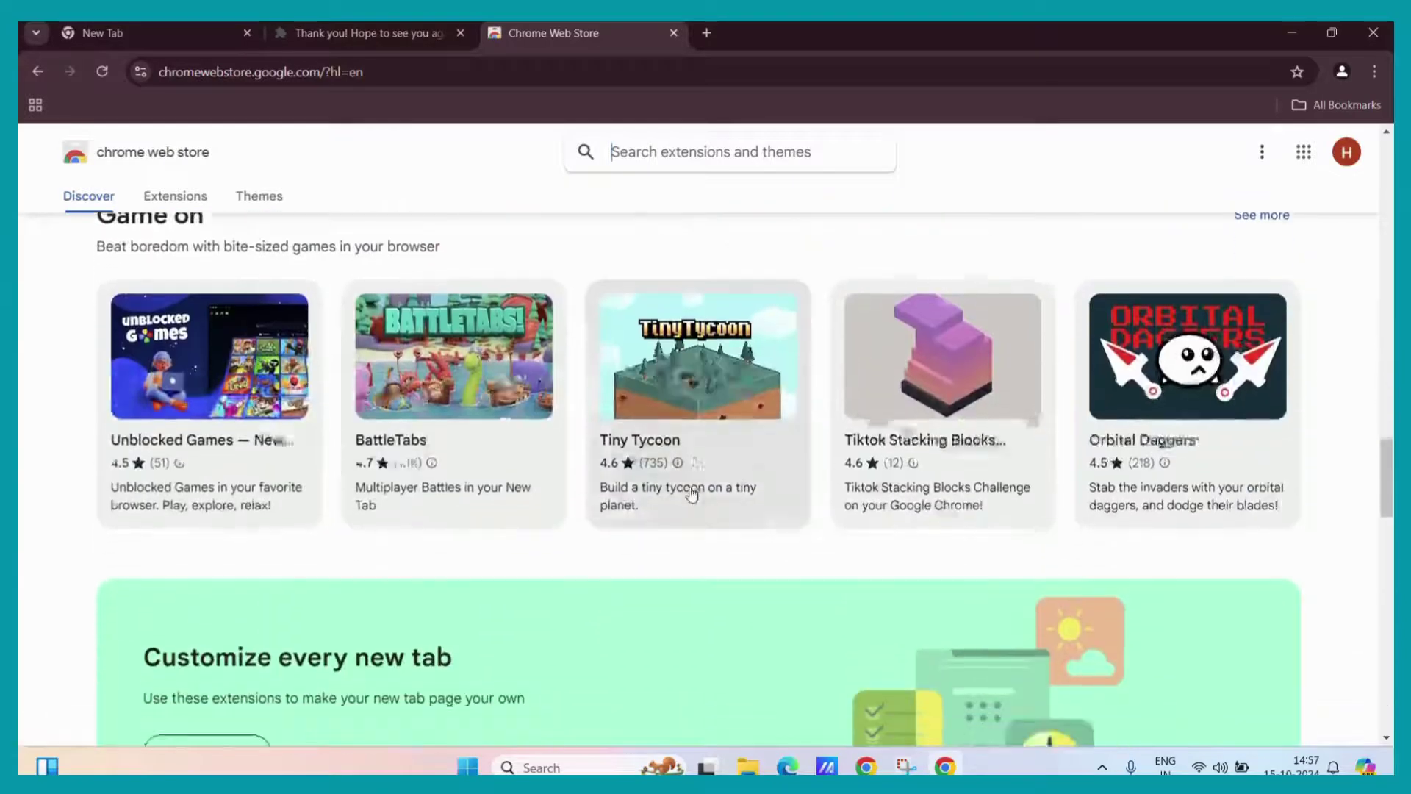
key("Home")
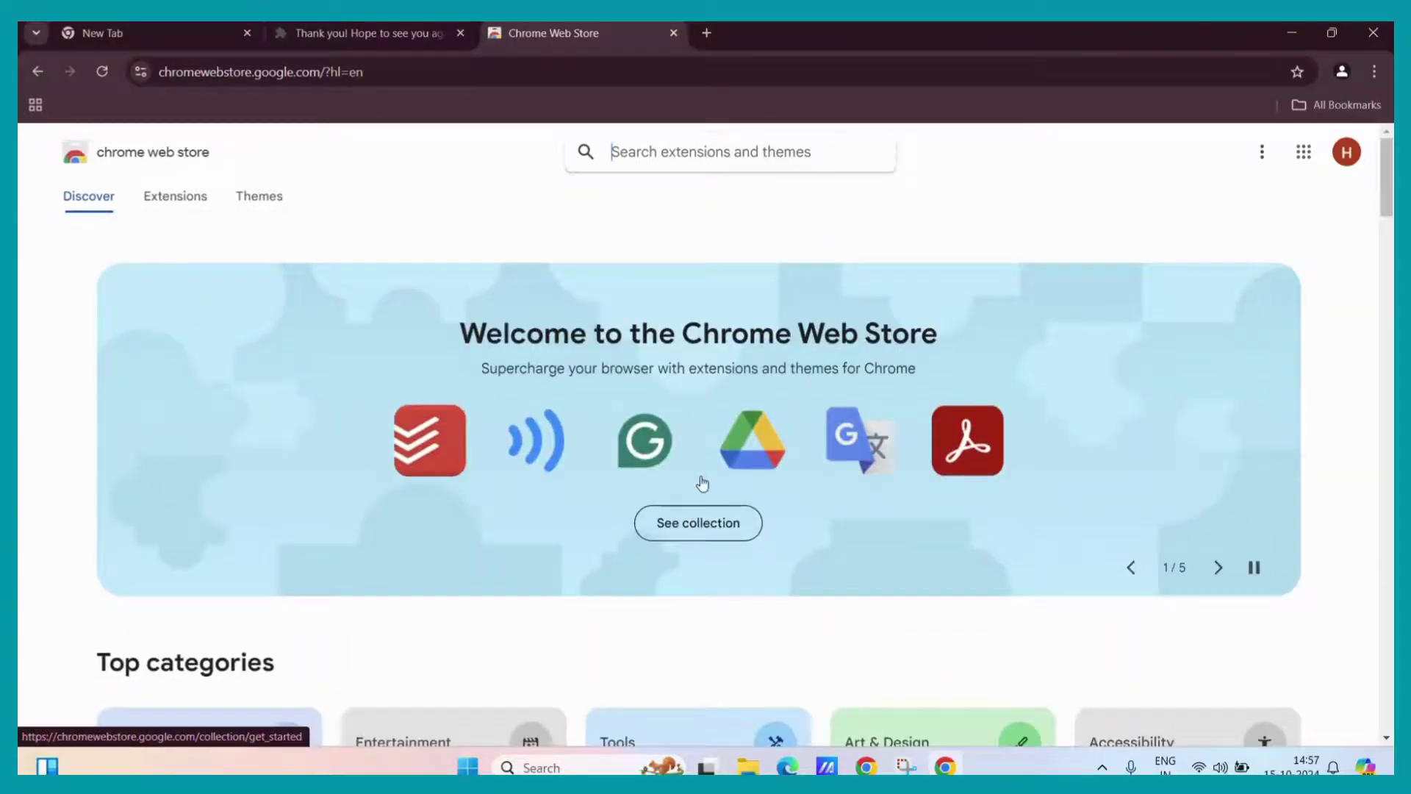
scroll(712, 627, "down", 15)
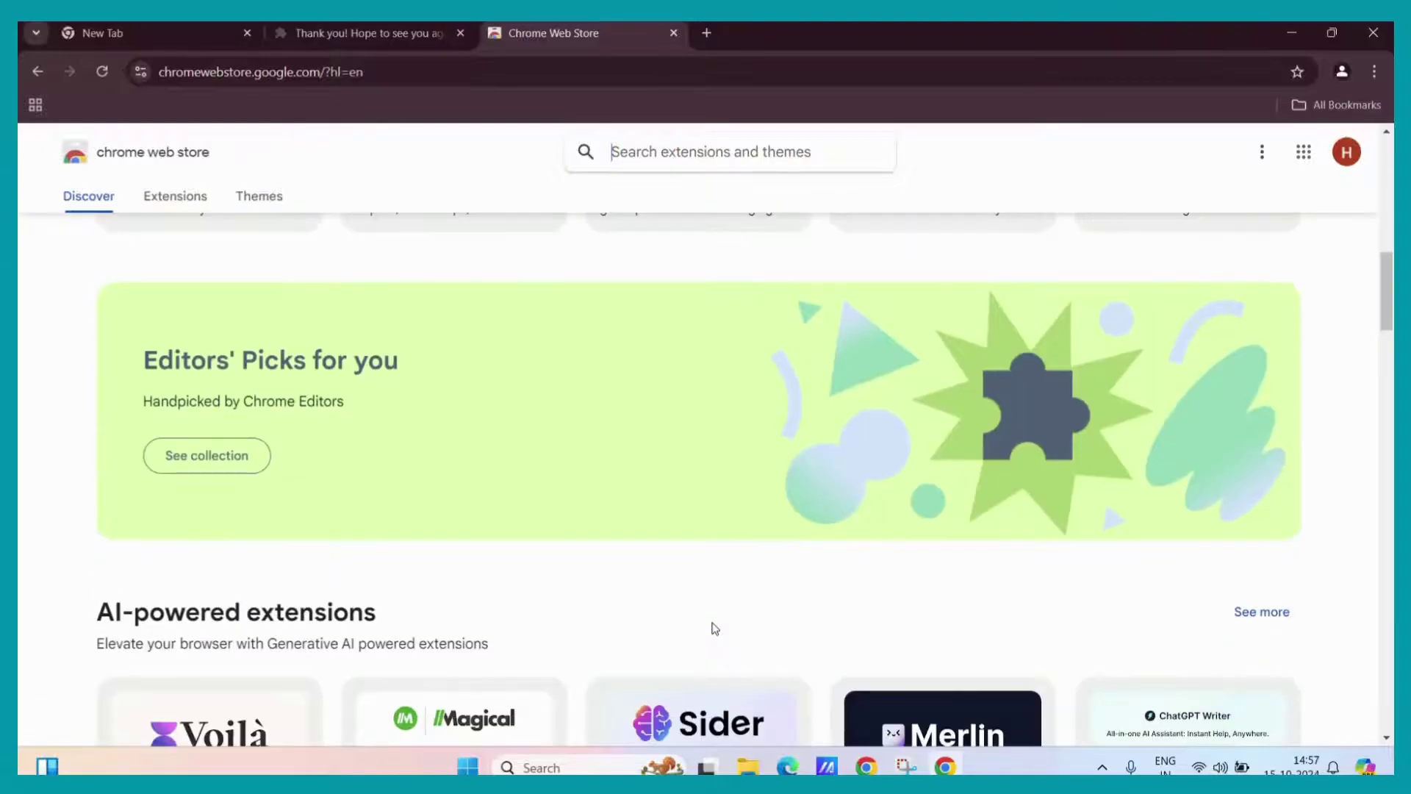
scroll(713, 630, "down", 15)
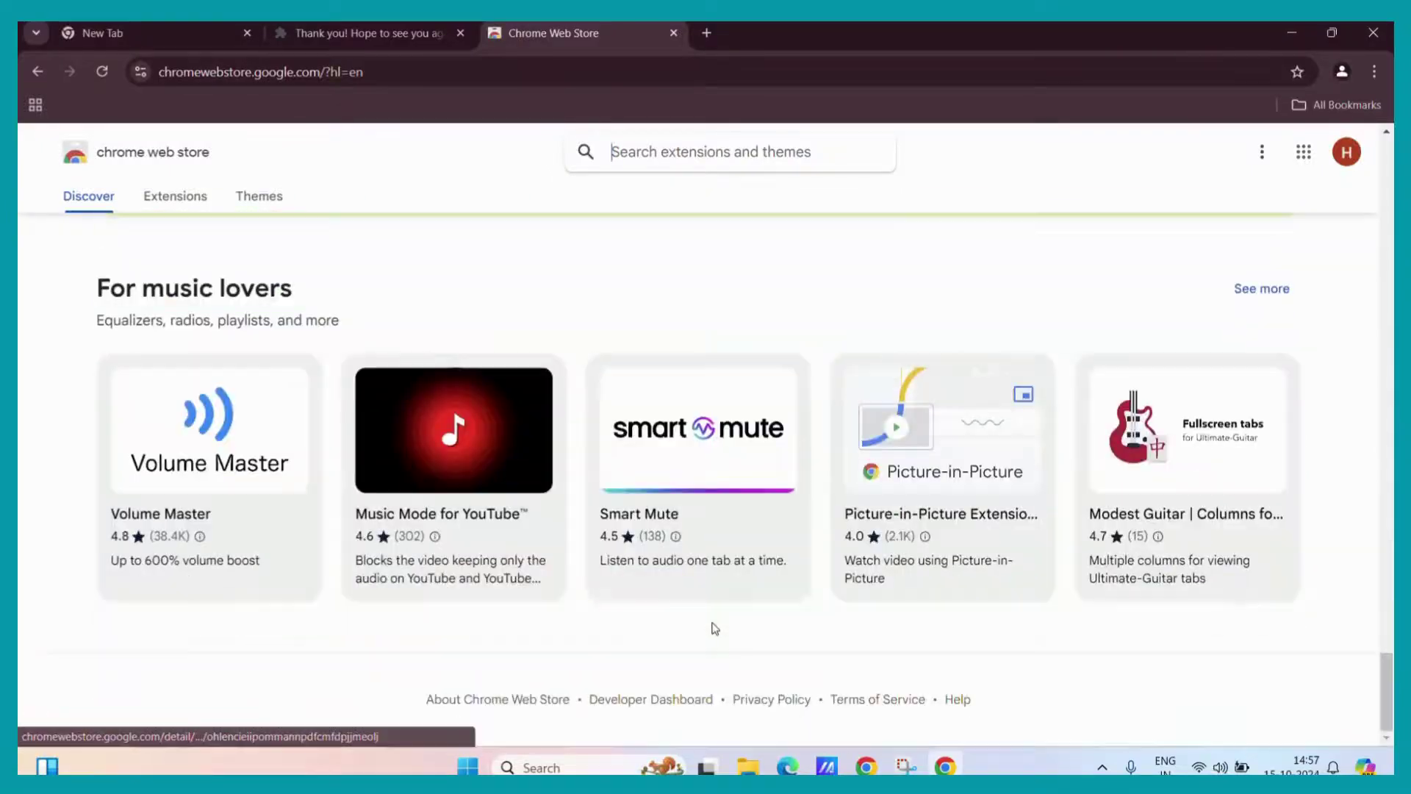
scroll(713, 629, "up", 20)
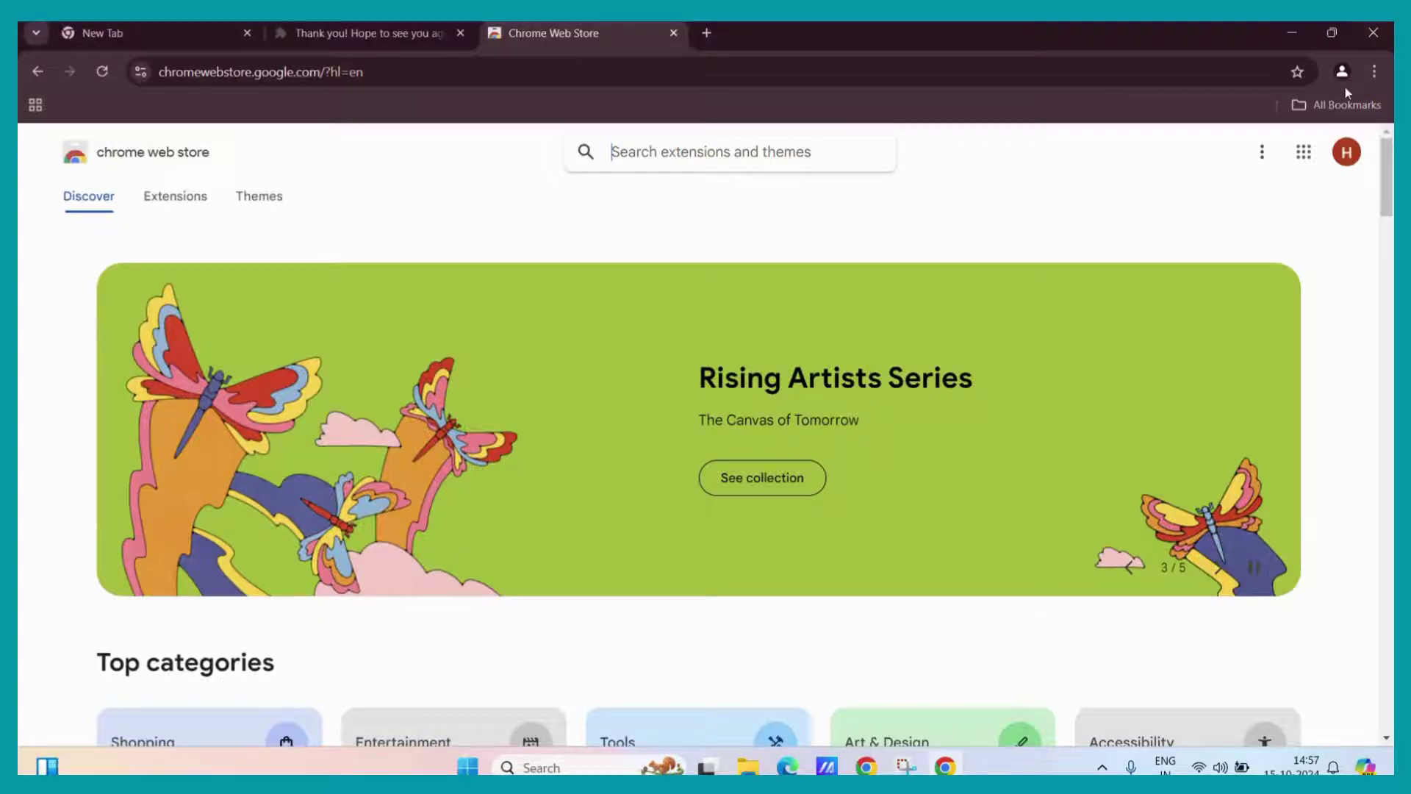
- Close Chrome and show the Downloads folder in File Explorer
left_click(1373, 32)
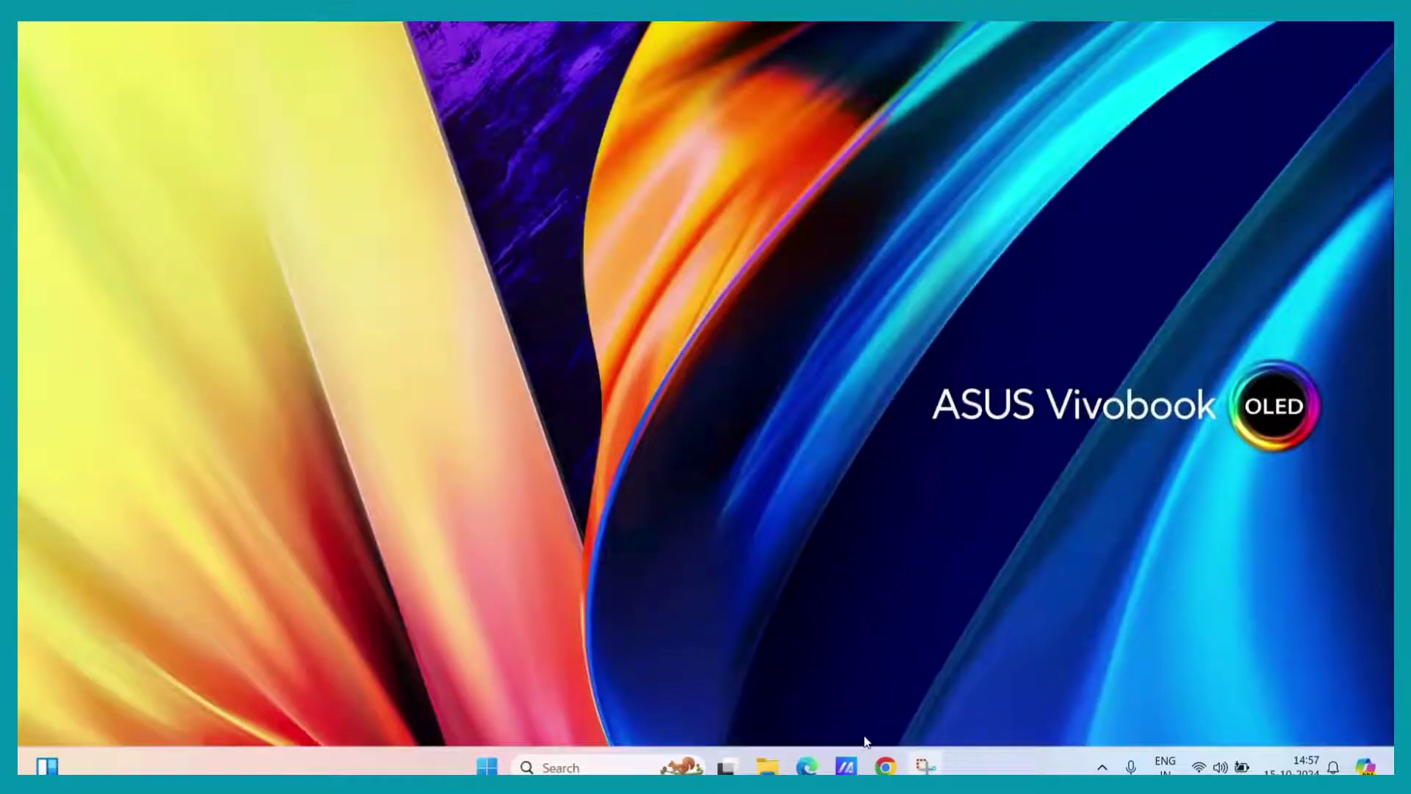
left_click(779, 764)
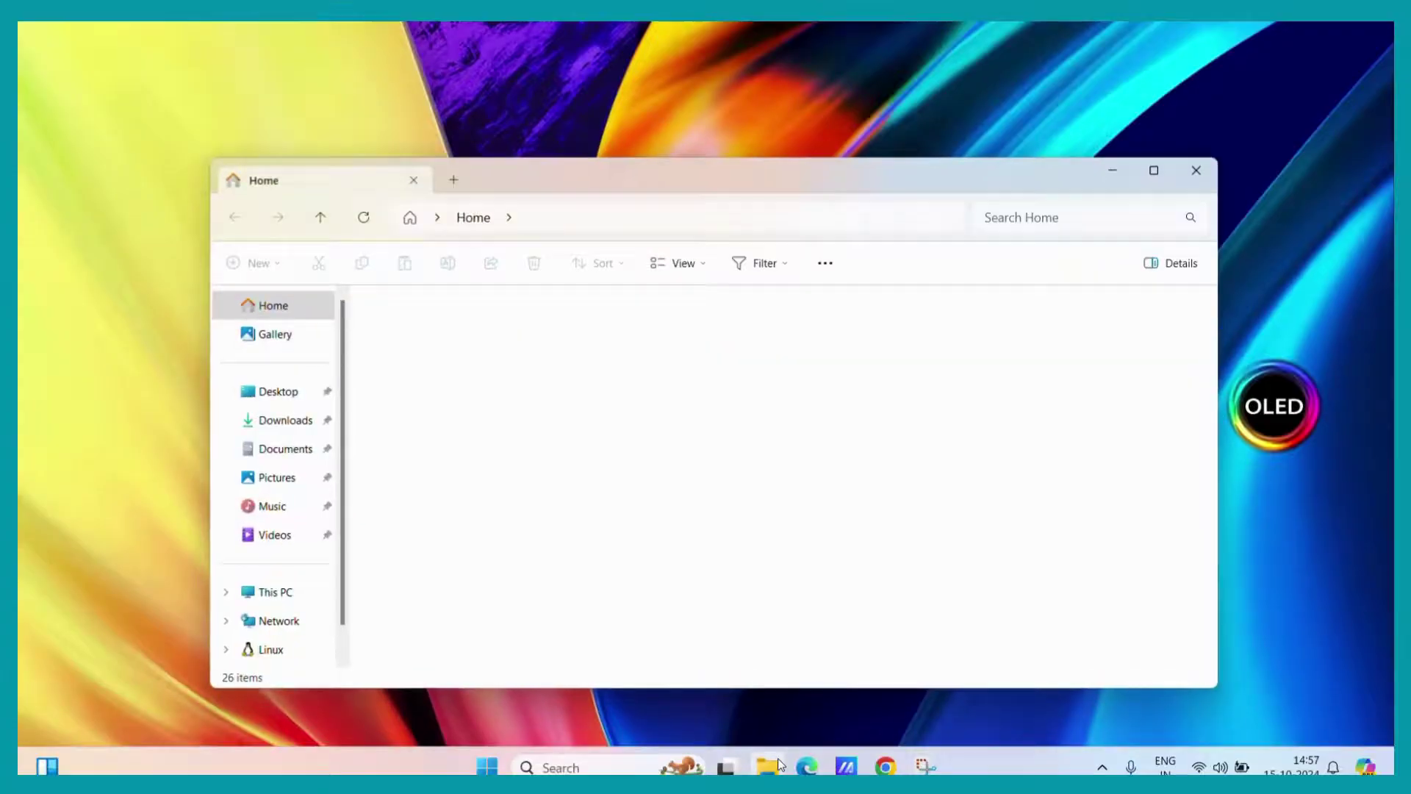
left_click(276, 433)
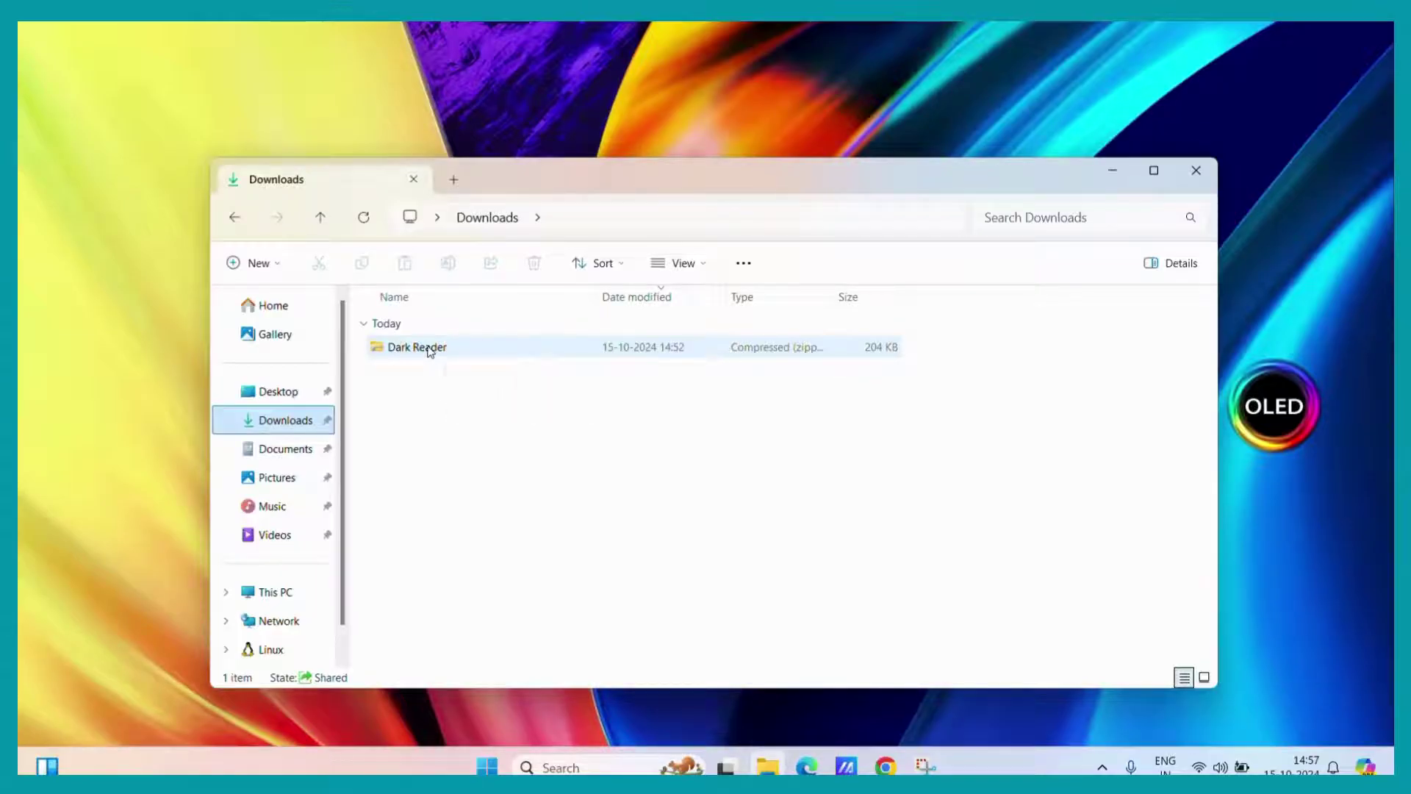
- Extract the Dark Reader zip into a Dark Reader folder, then return to Downloads
right_click(430, 351)
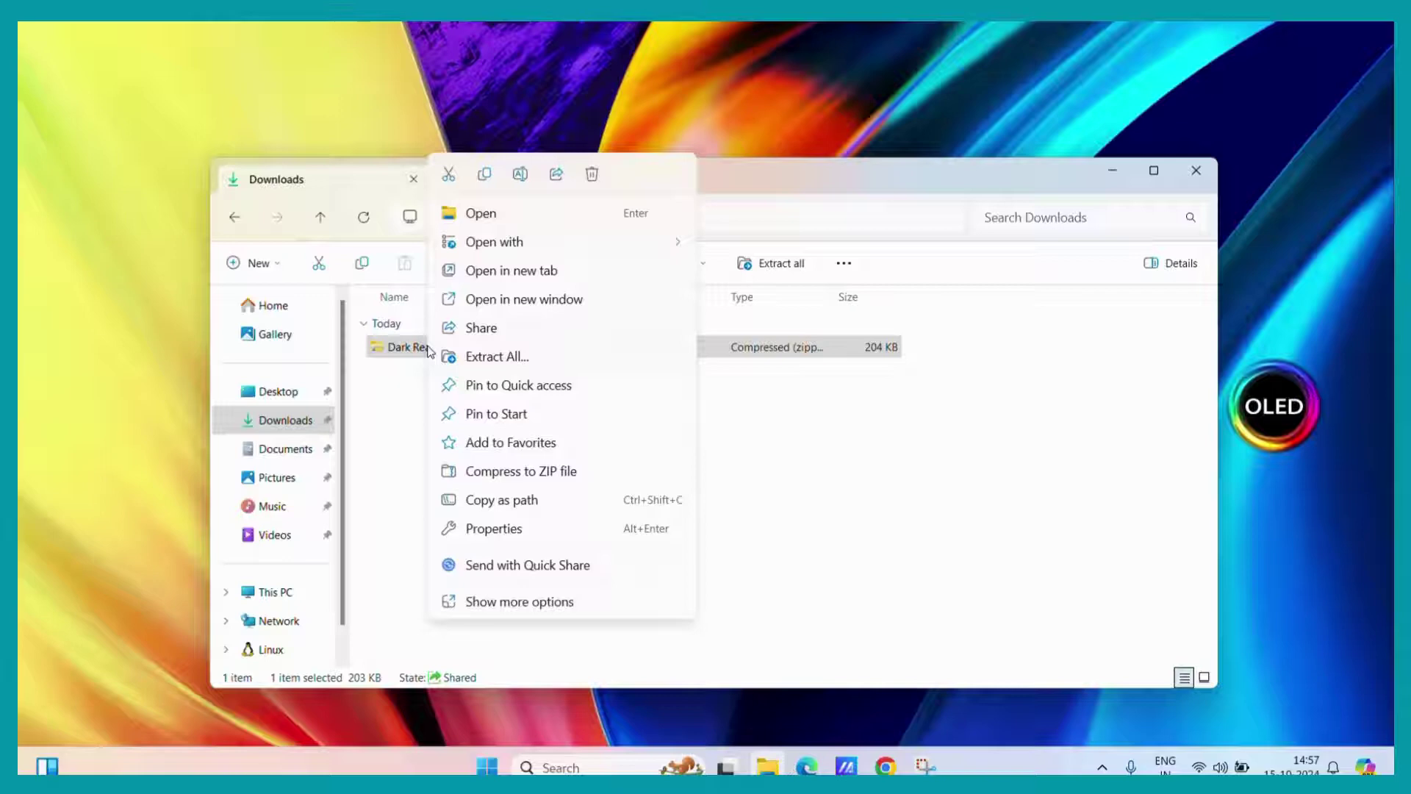
left_click(493, 358)
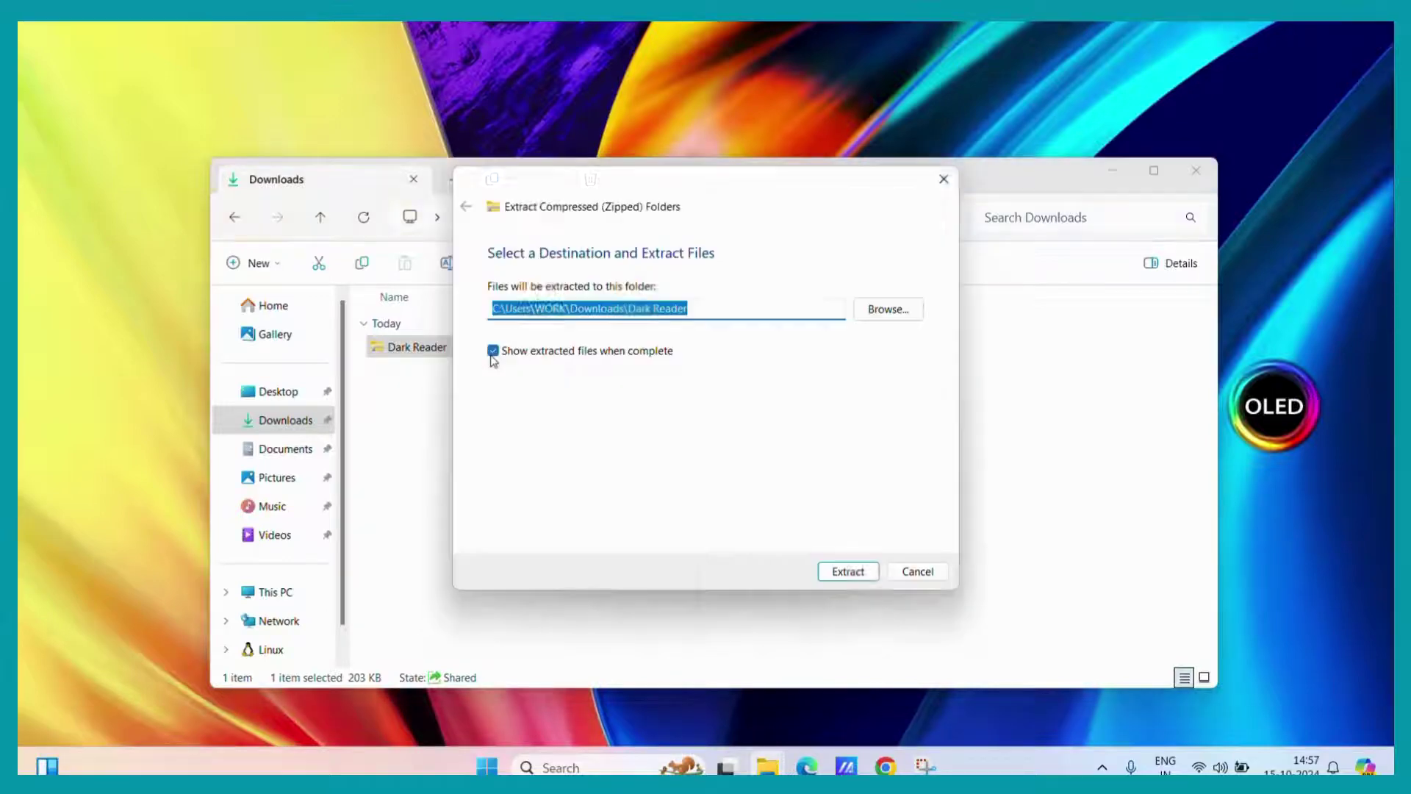
left_click(847, 576)
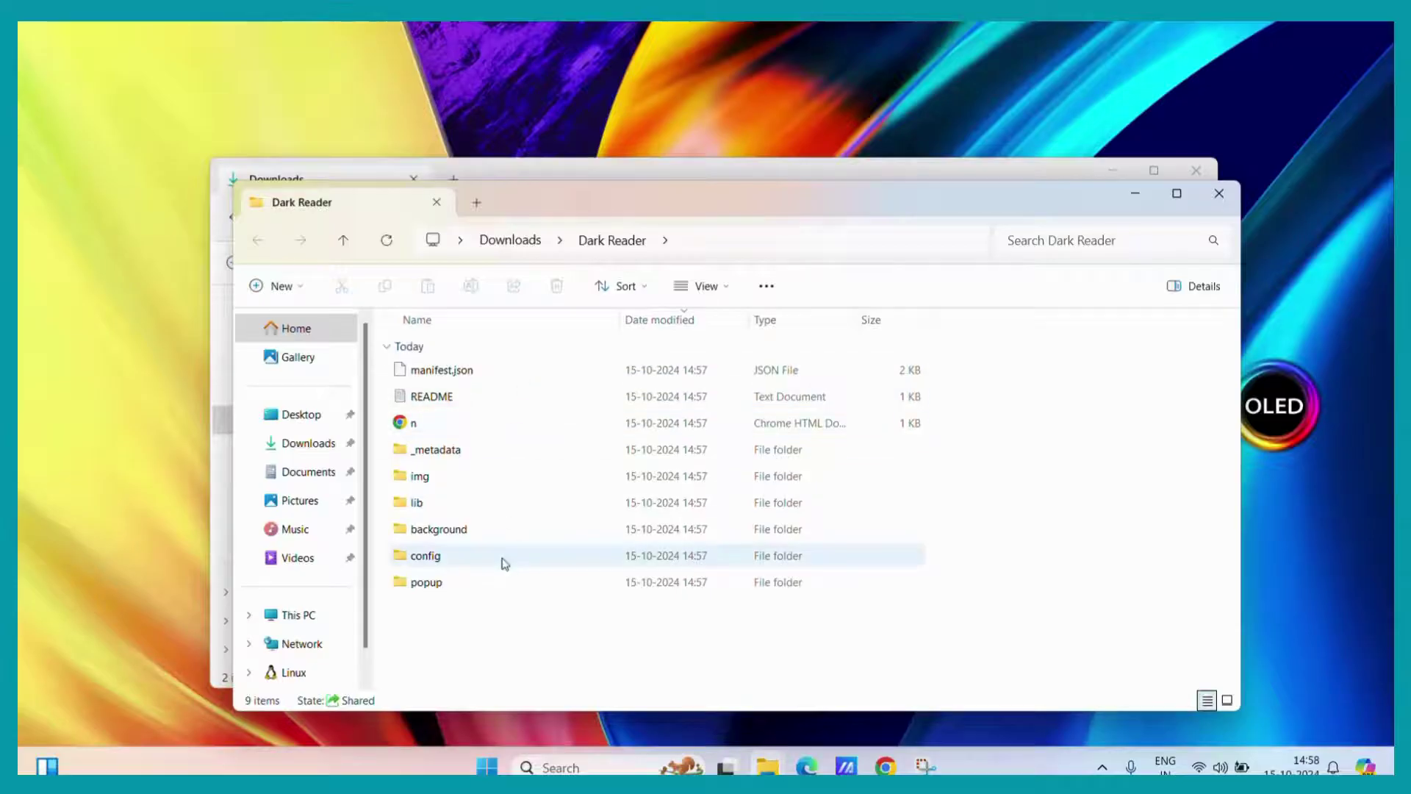
left_click(512, 241)
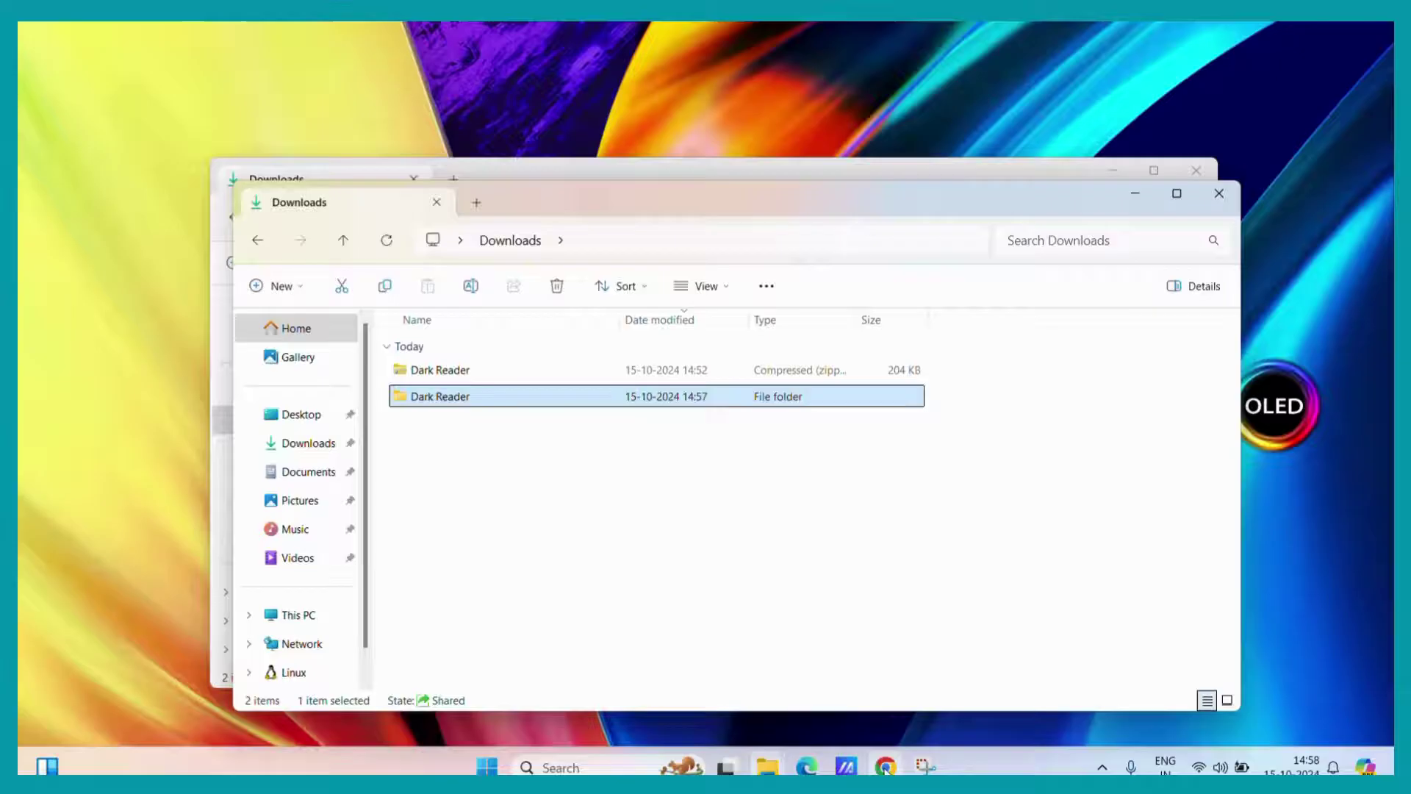
- Launch a new Chrome window and go to Manage Extensions from the main menu
left_click(887, 769)
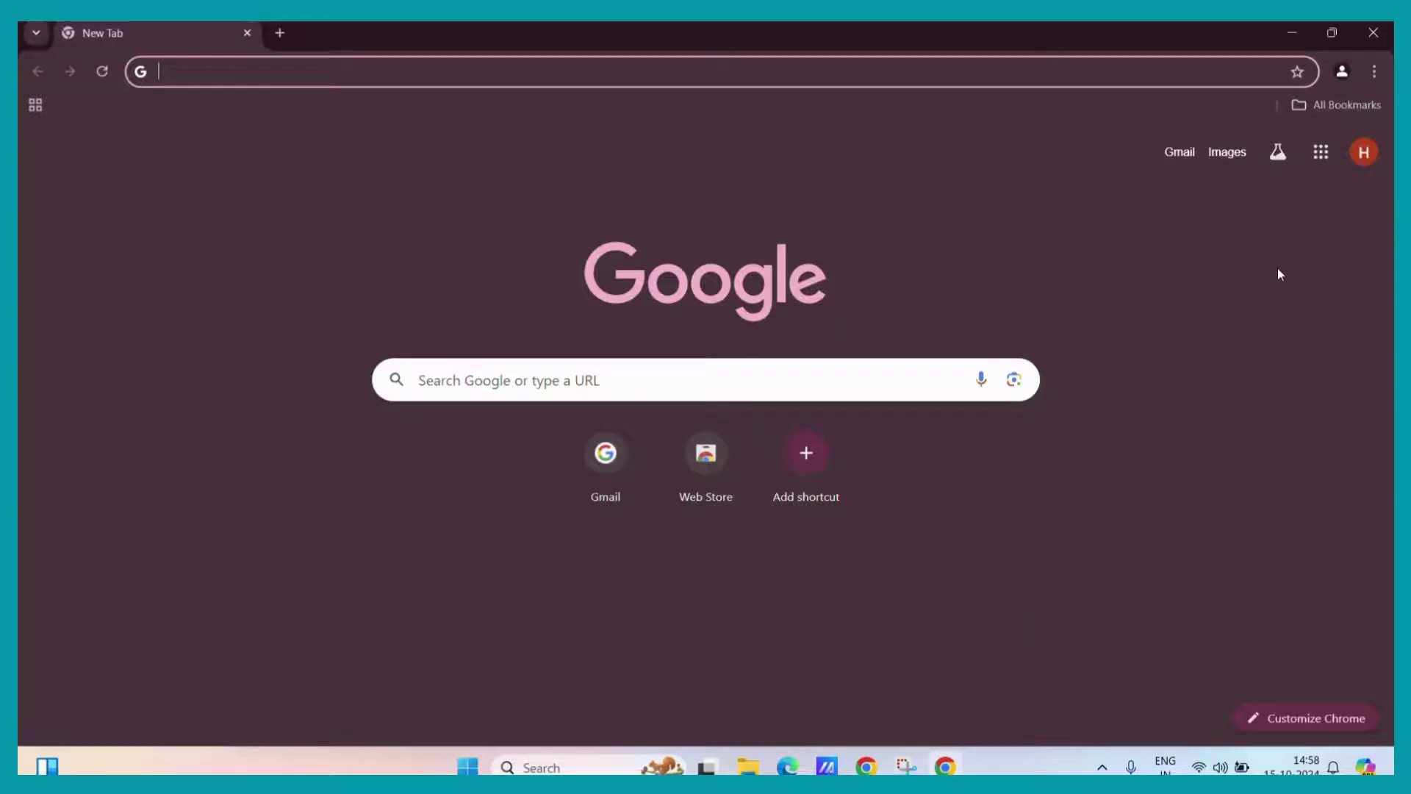
left_click(1372, 74)
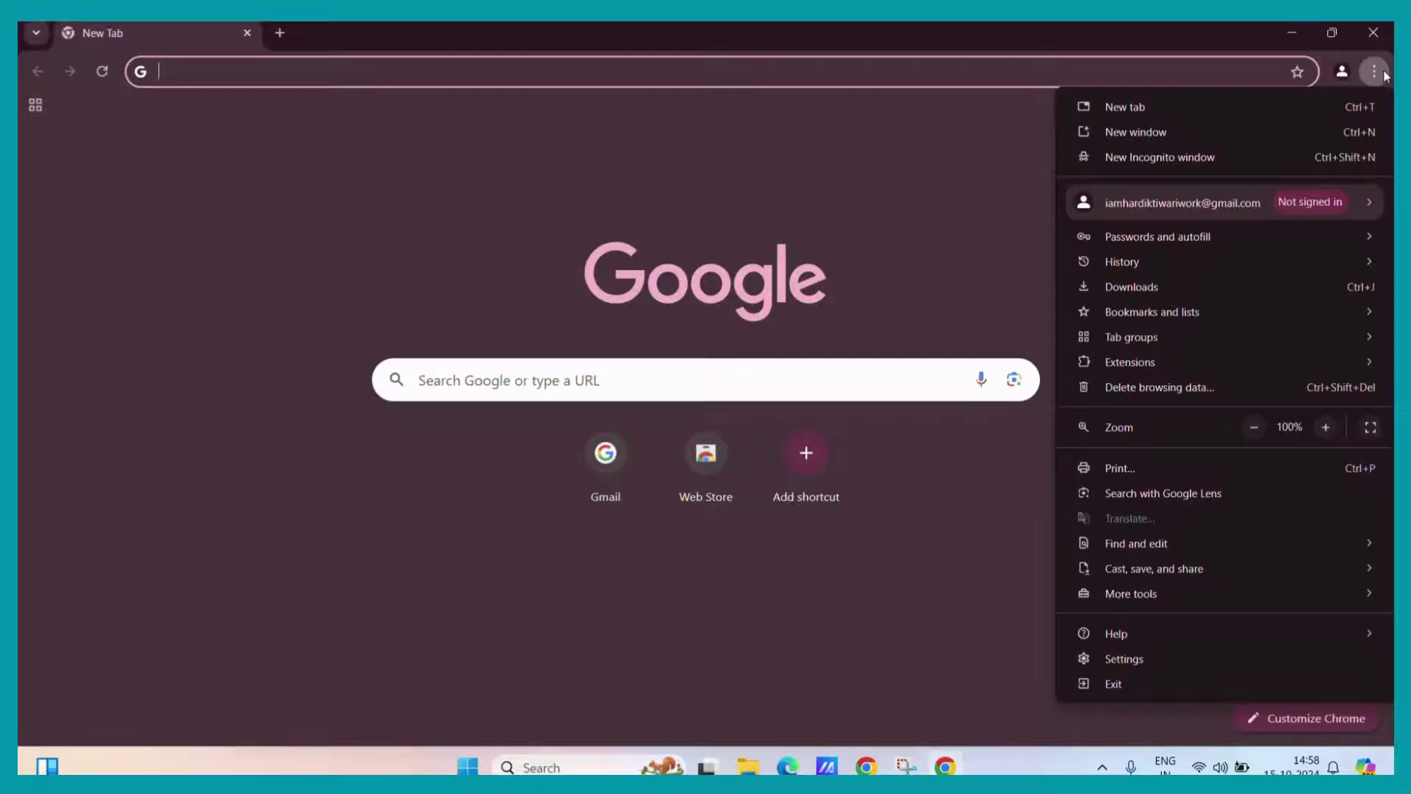
mouse_move(1209, 310)
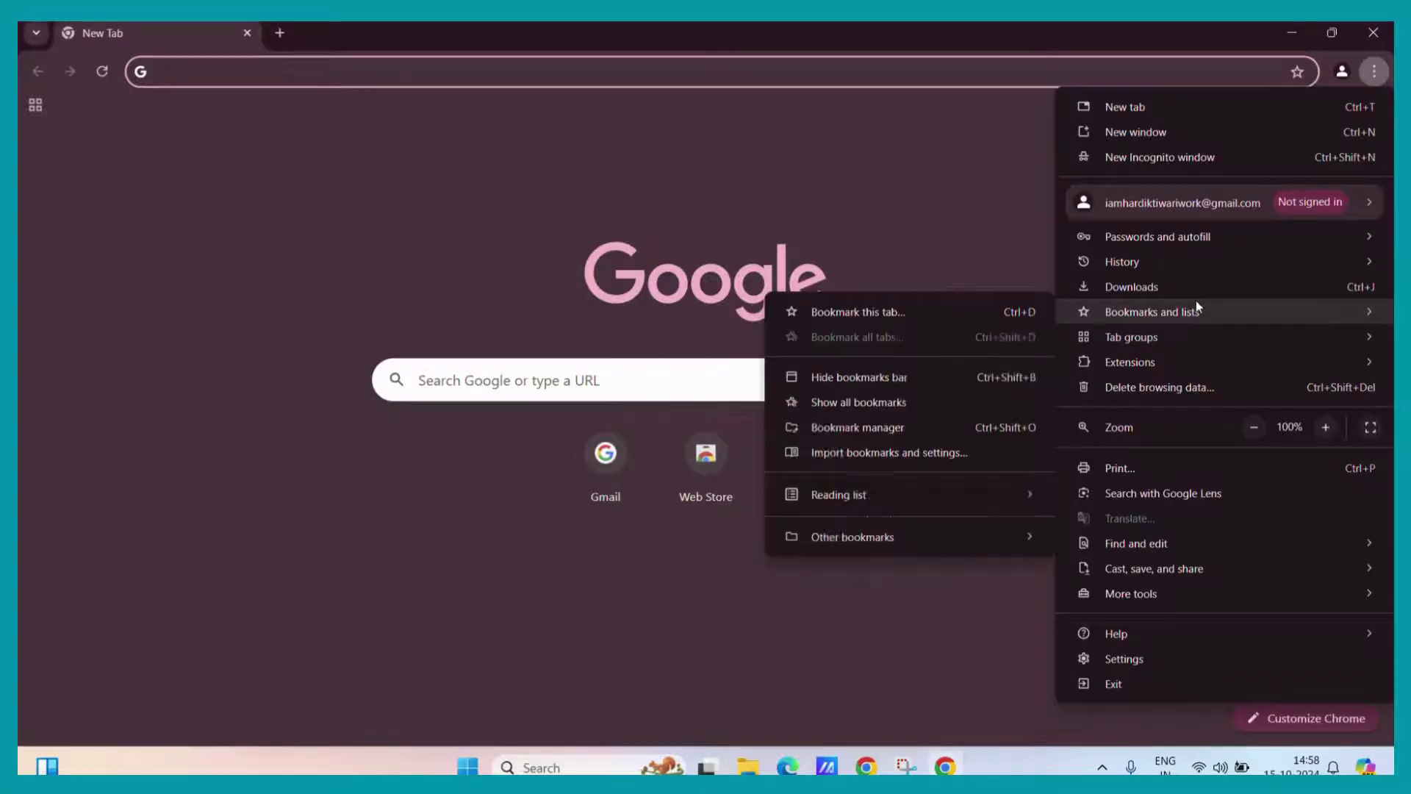
mouse_move(1154, 362)
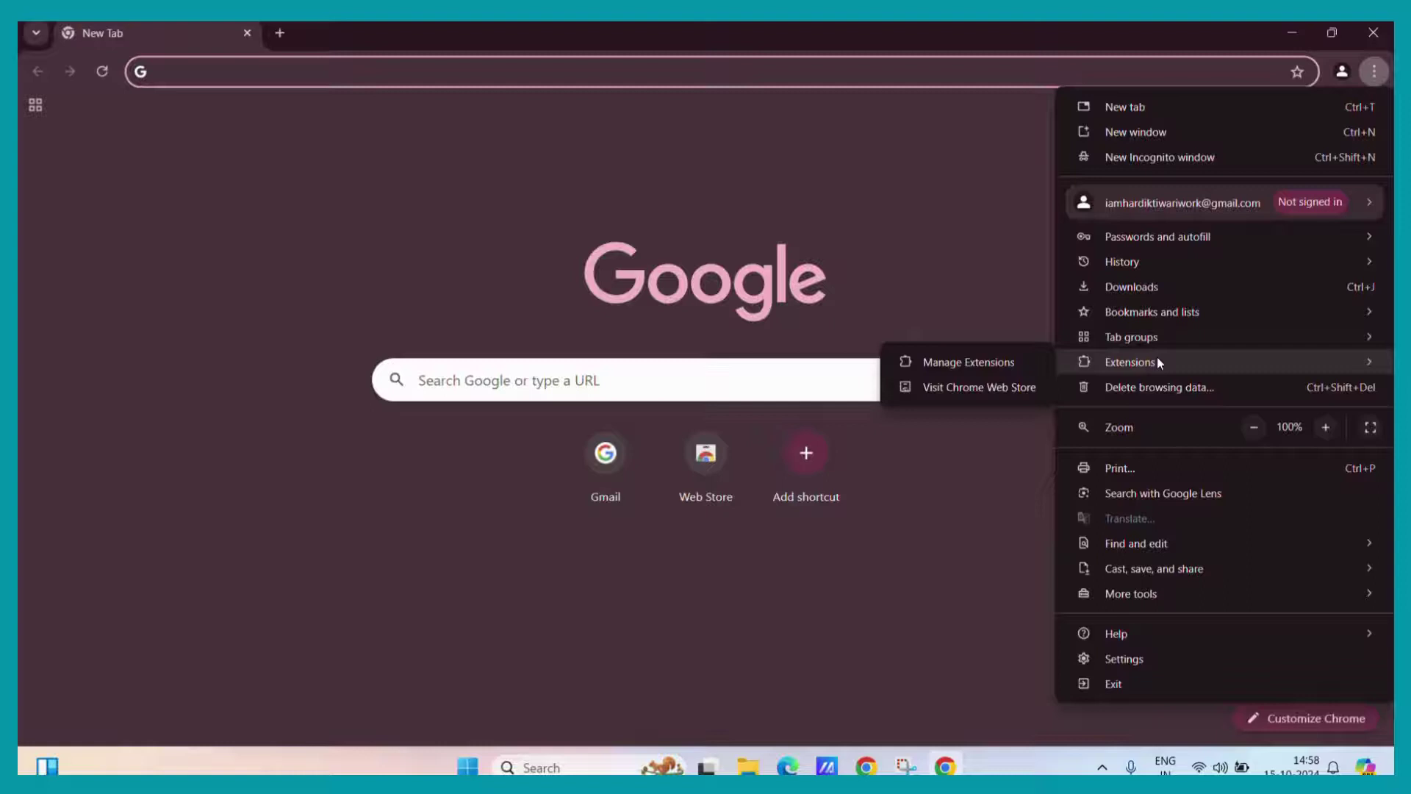
left_click(1018, 366)
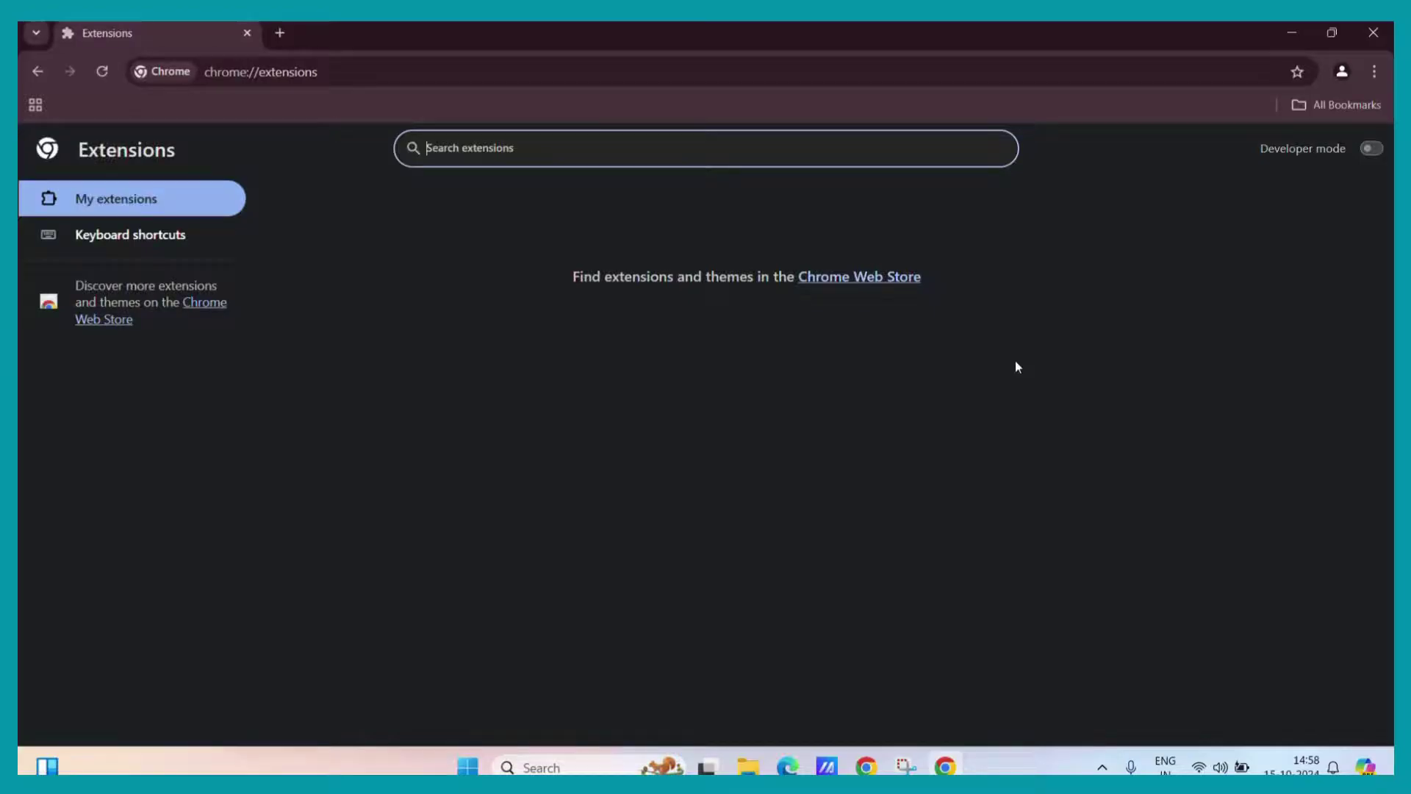
- Turn on the Developer mode toggle on the Extensions page
left_click(1372, 149)
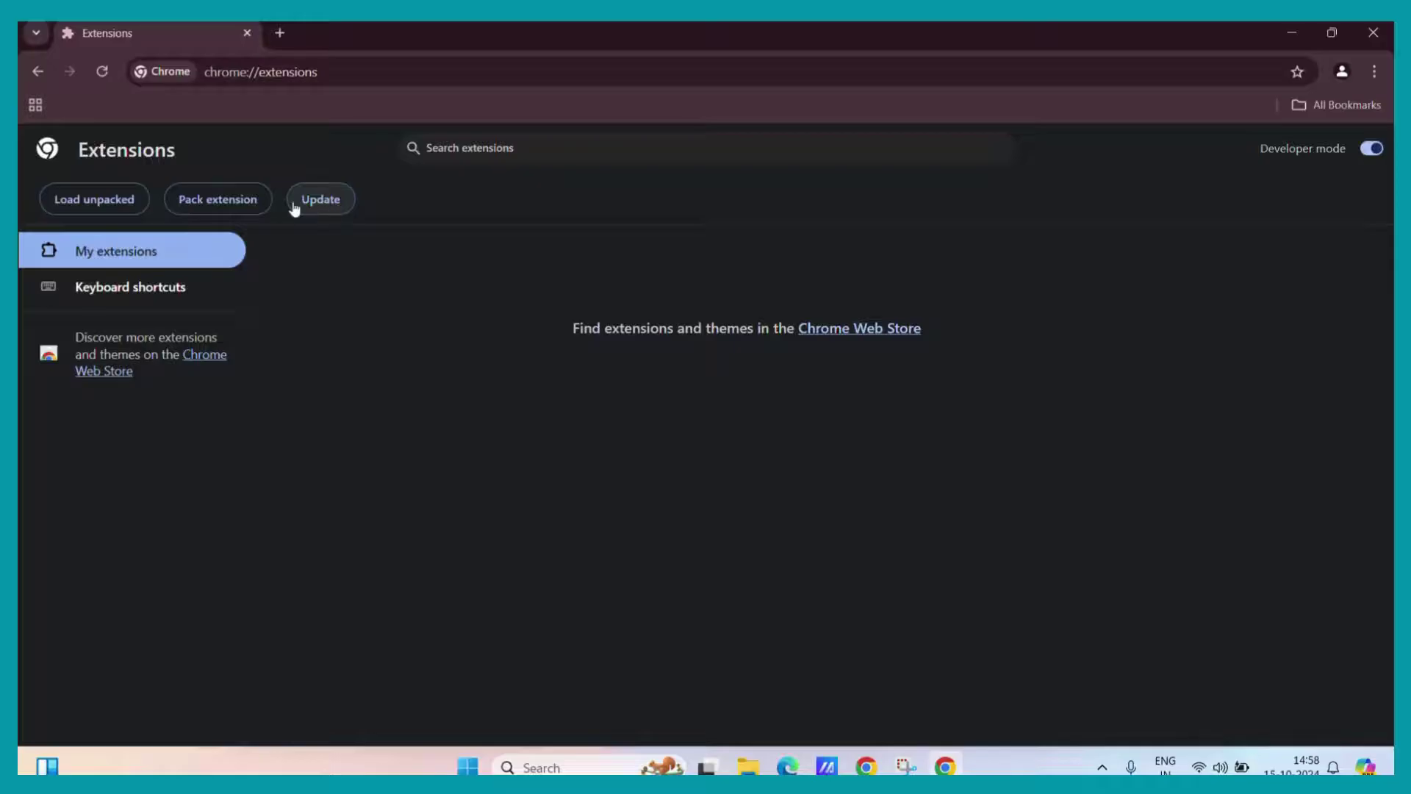
- Load the Dark Reader folder from Downloads as an unpacked extension, Dark Reader Dark 3.5.2.7
left_click(96, 202)
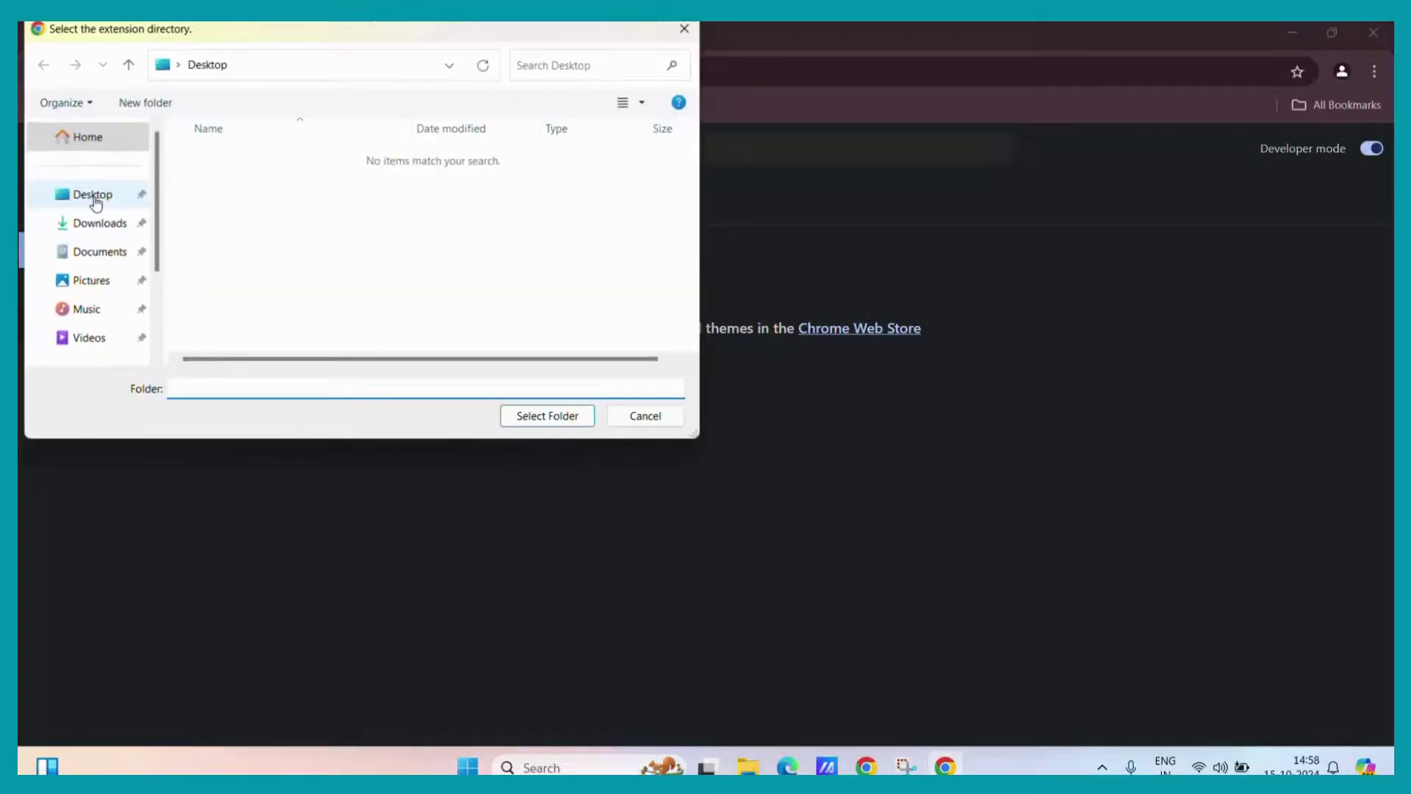
left_click(99, 223)
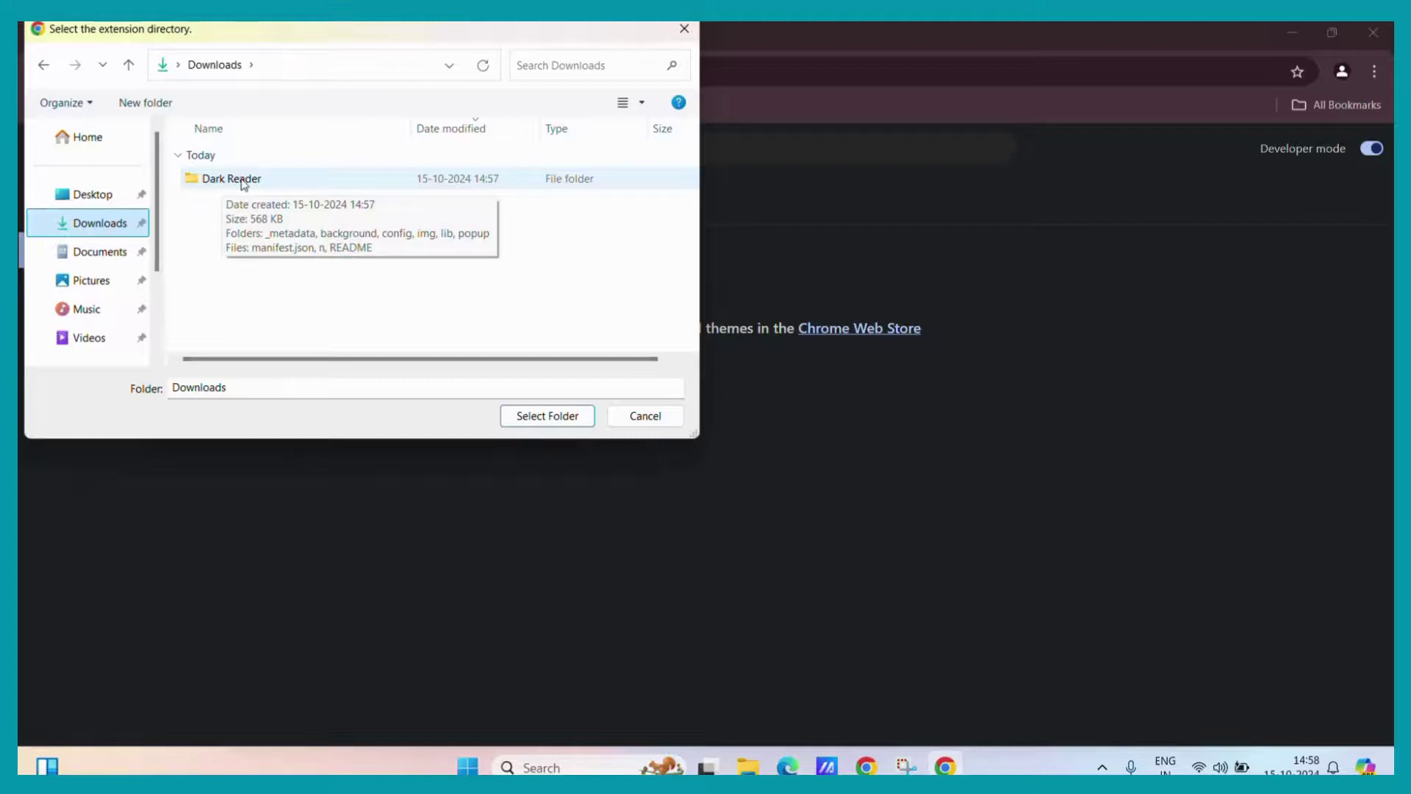
left_click(244, 183)
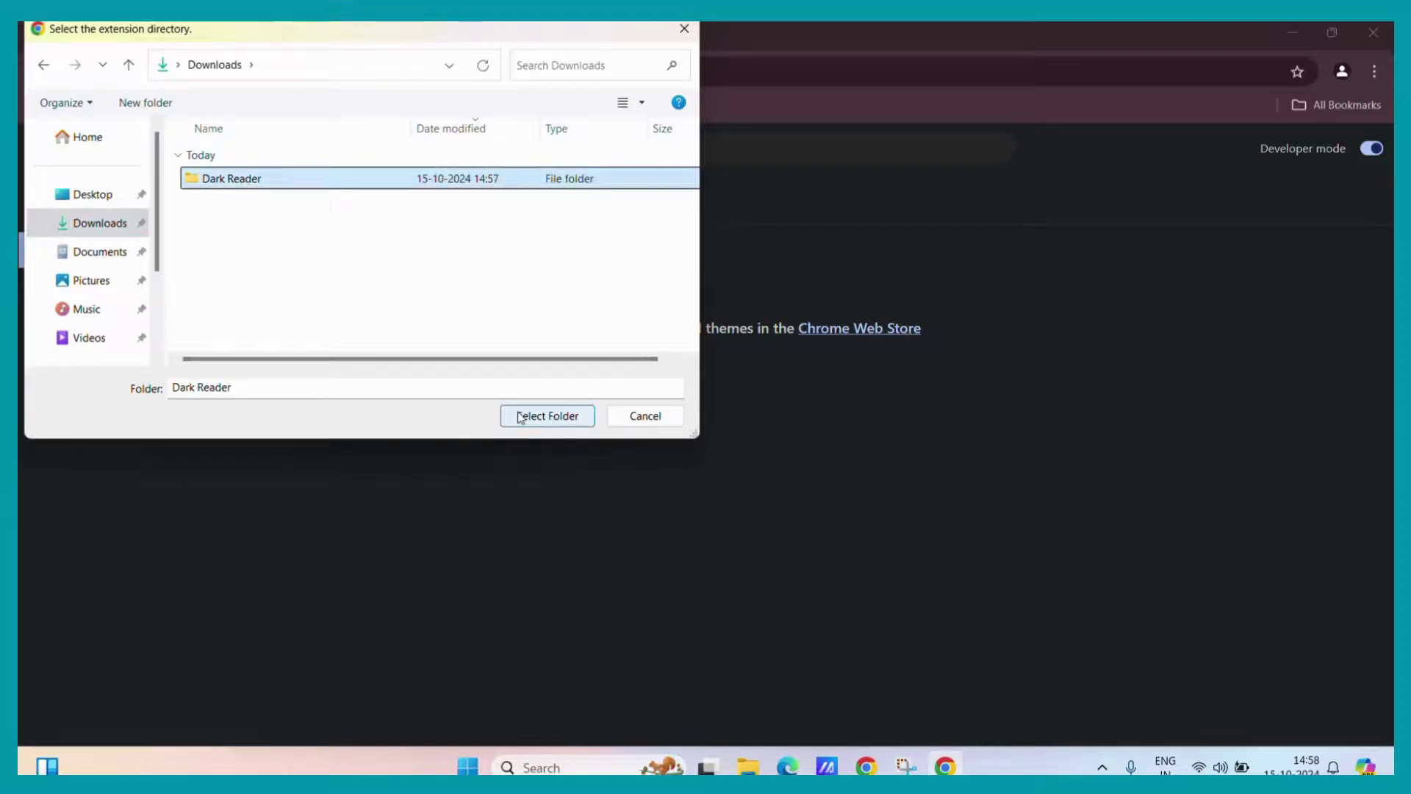
left_click(550, 416)
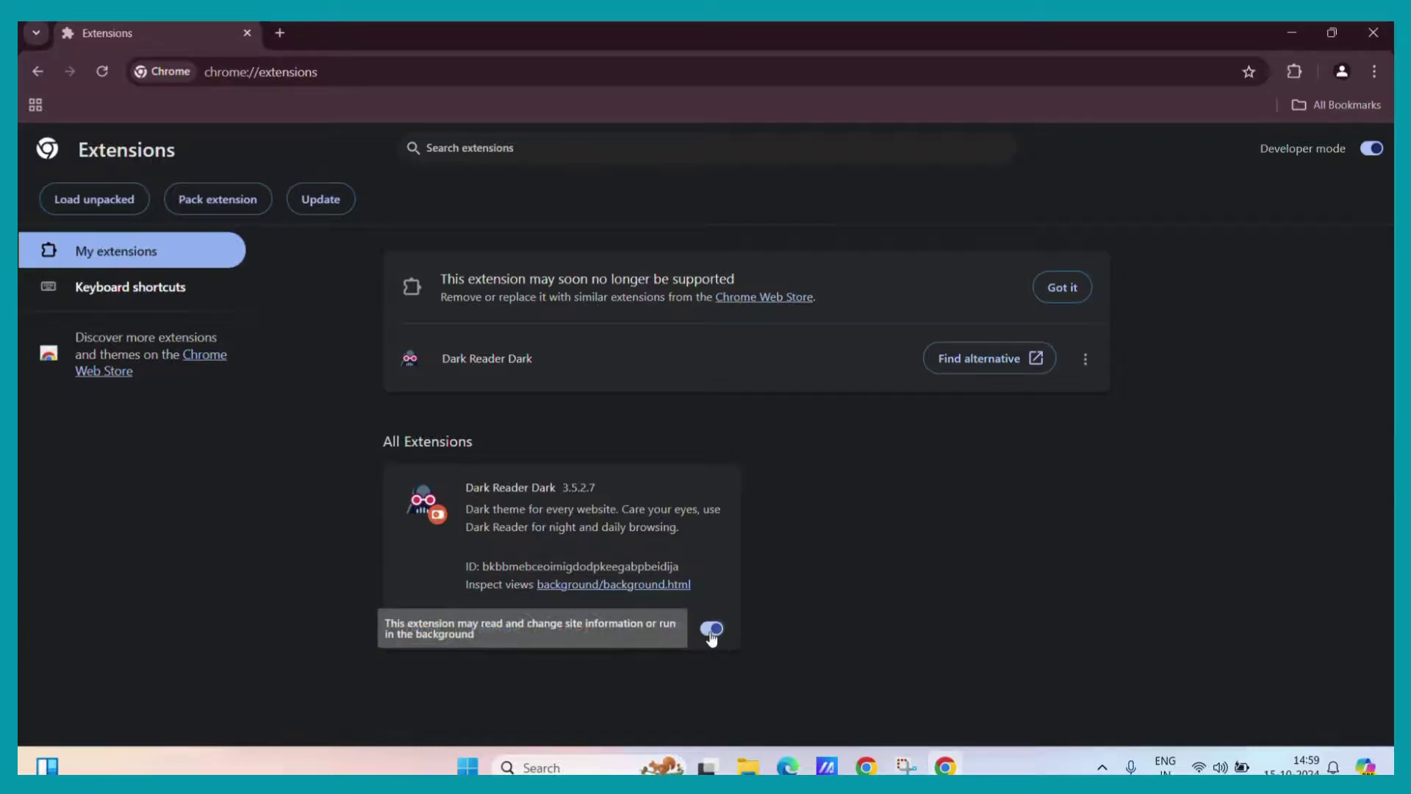
- Open a new tab and change the extension's new-tab page back to Google's
left_click(279, 33)
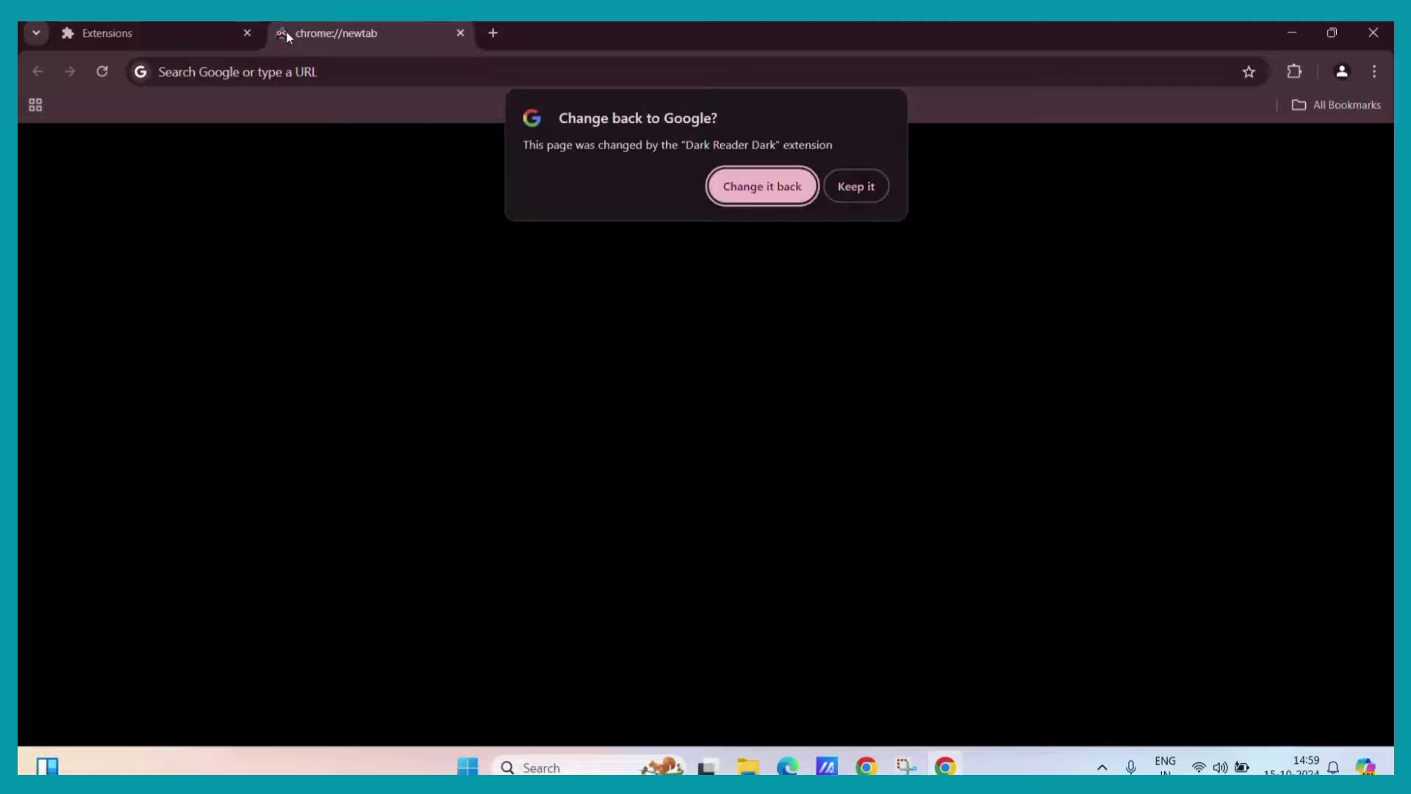
left_click(774, 184)
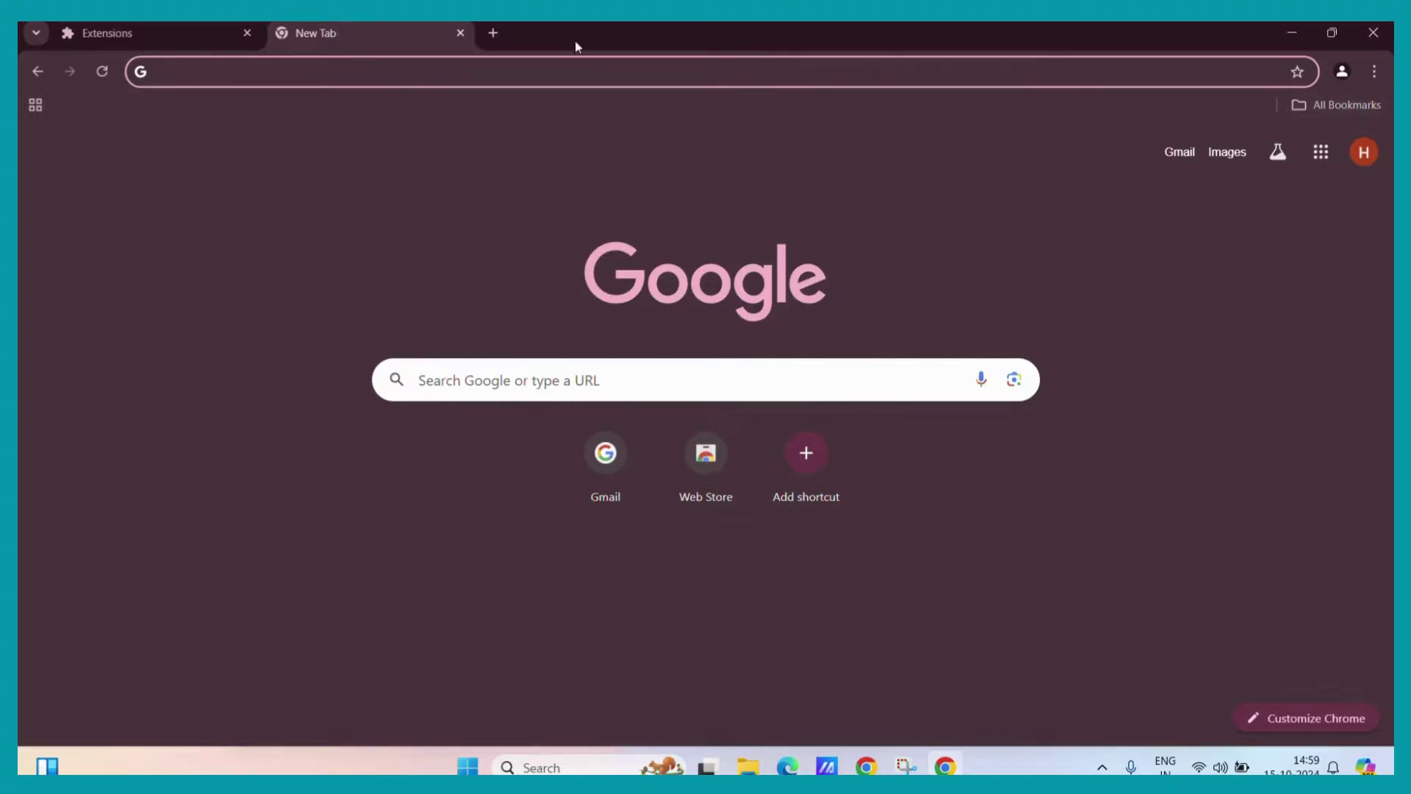
- Open another new tab and return to Chrome's Extensions management page
left_click(489, 34)
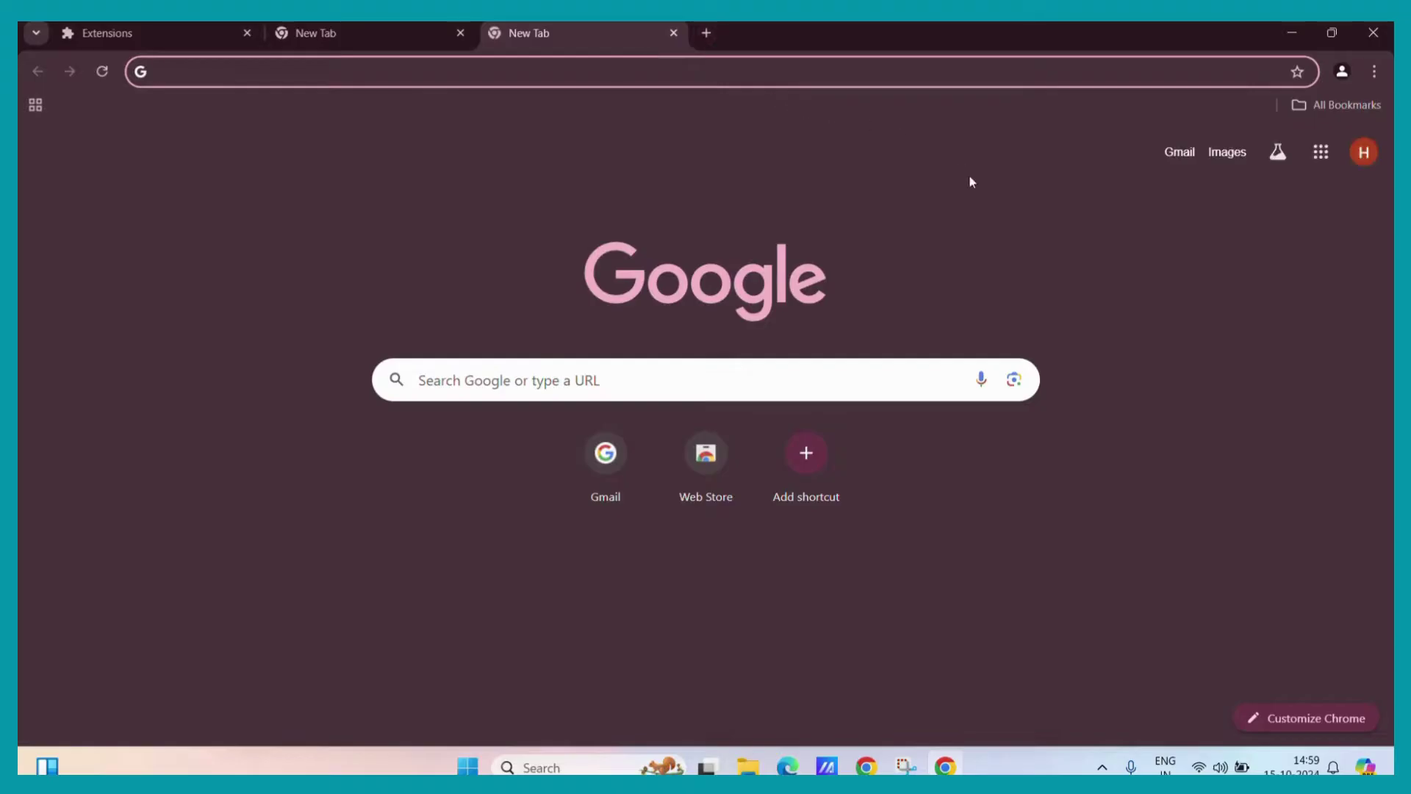
left_click(1375, 72)
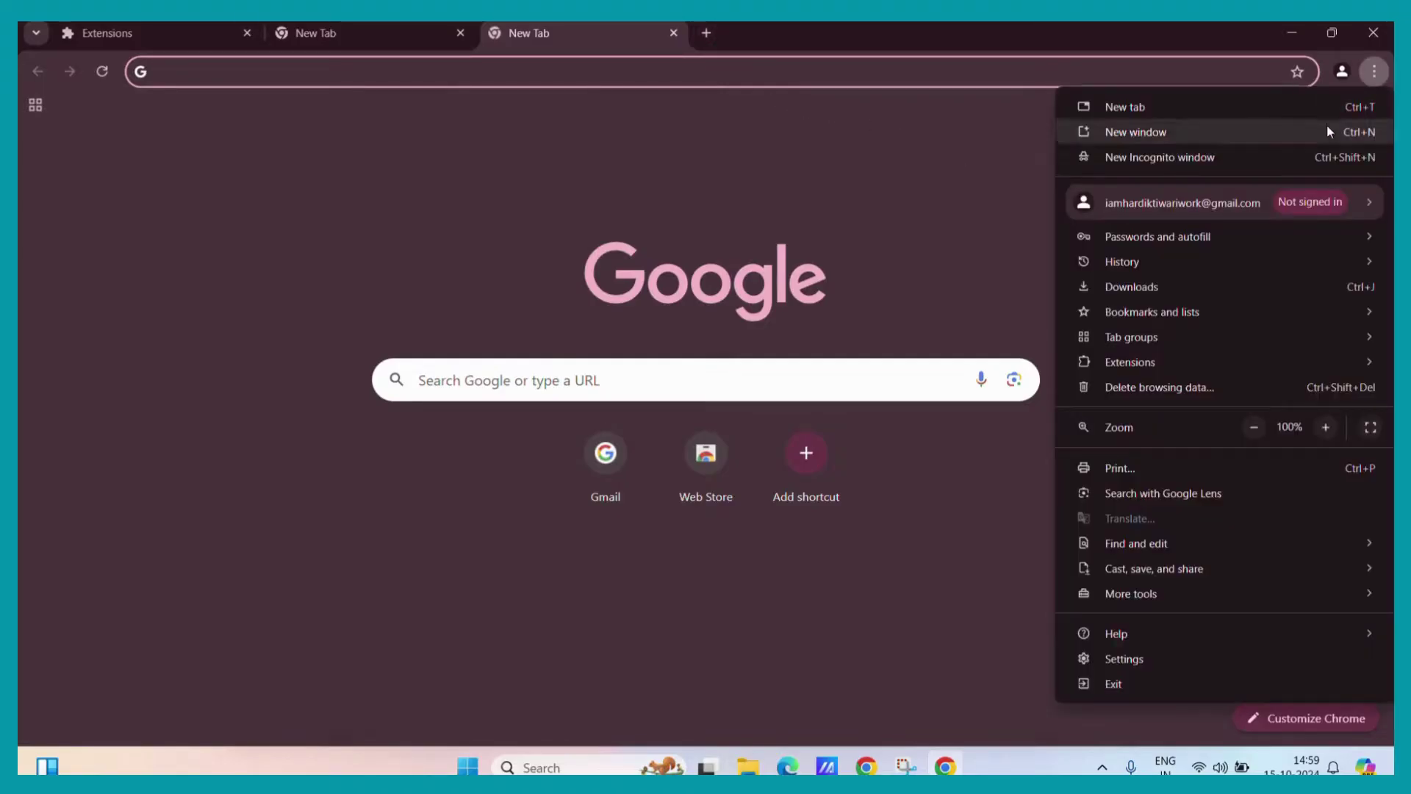
mouse_move(1200, 359)
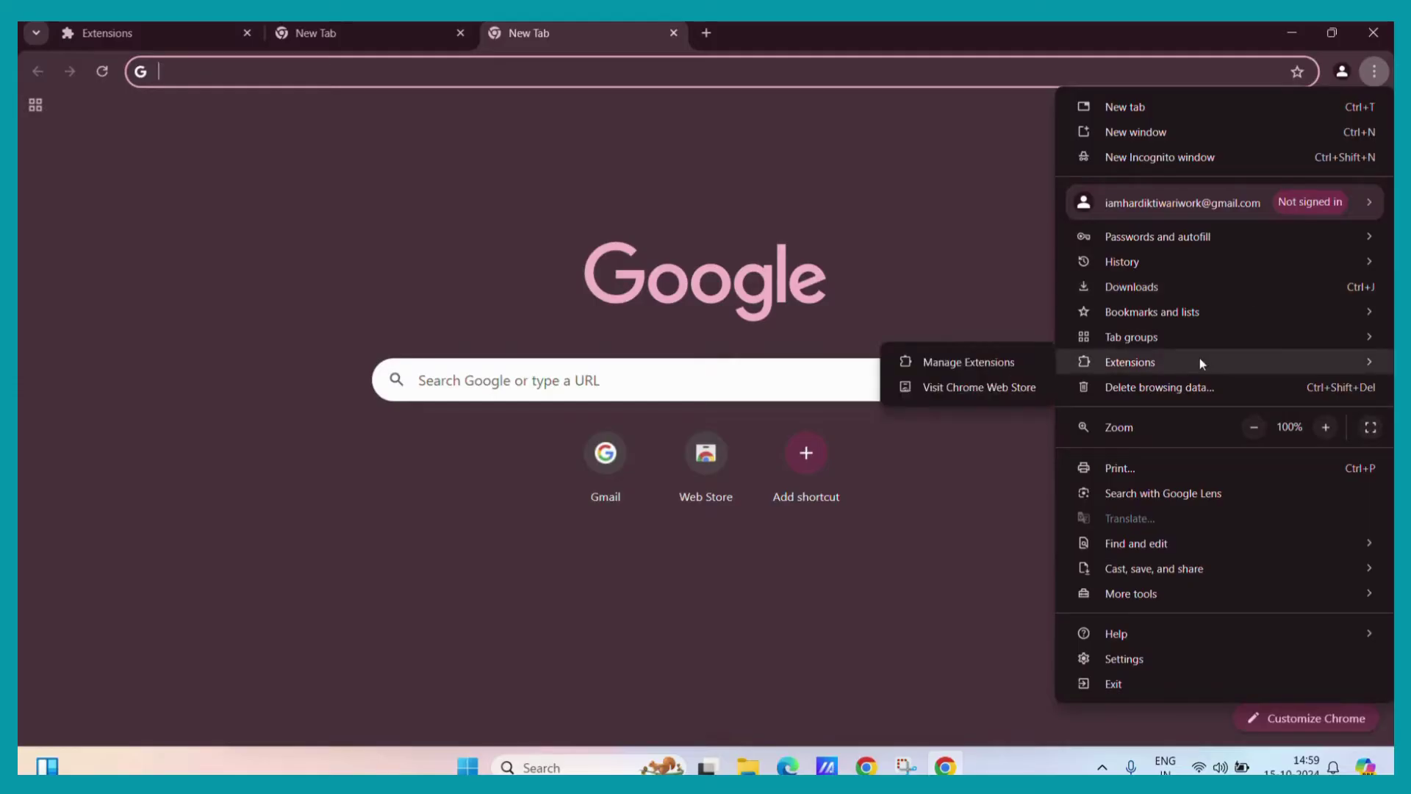
left_click(1012, 358)
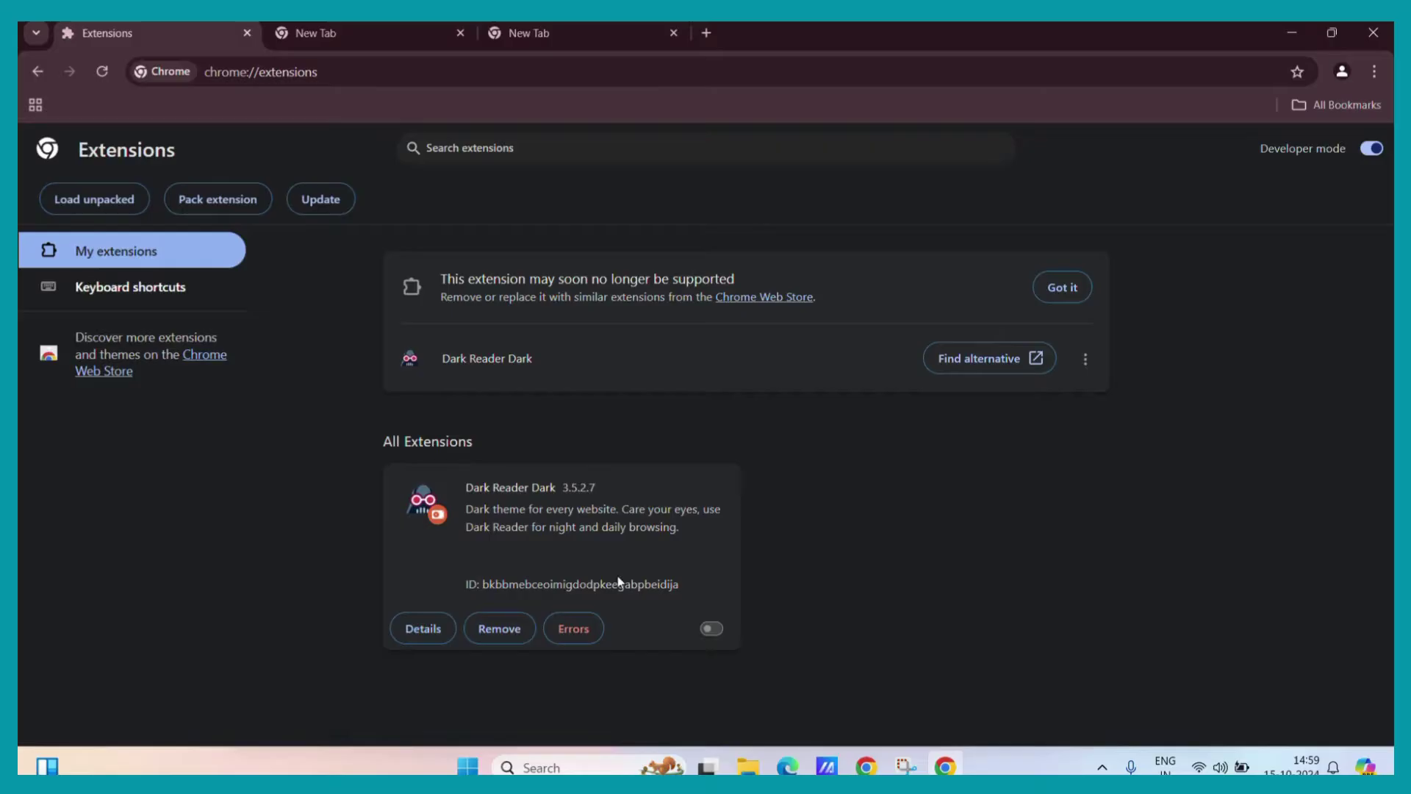
- Review Dark Reader Dark's errors, including the Dark Sites load error, and clear them all
left_click(580, 632)
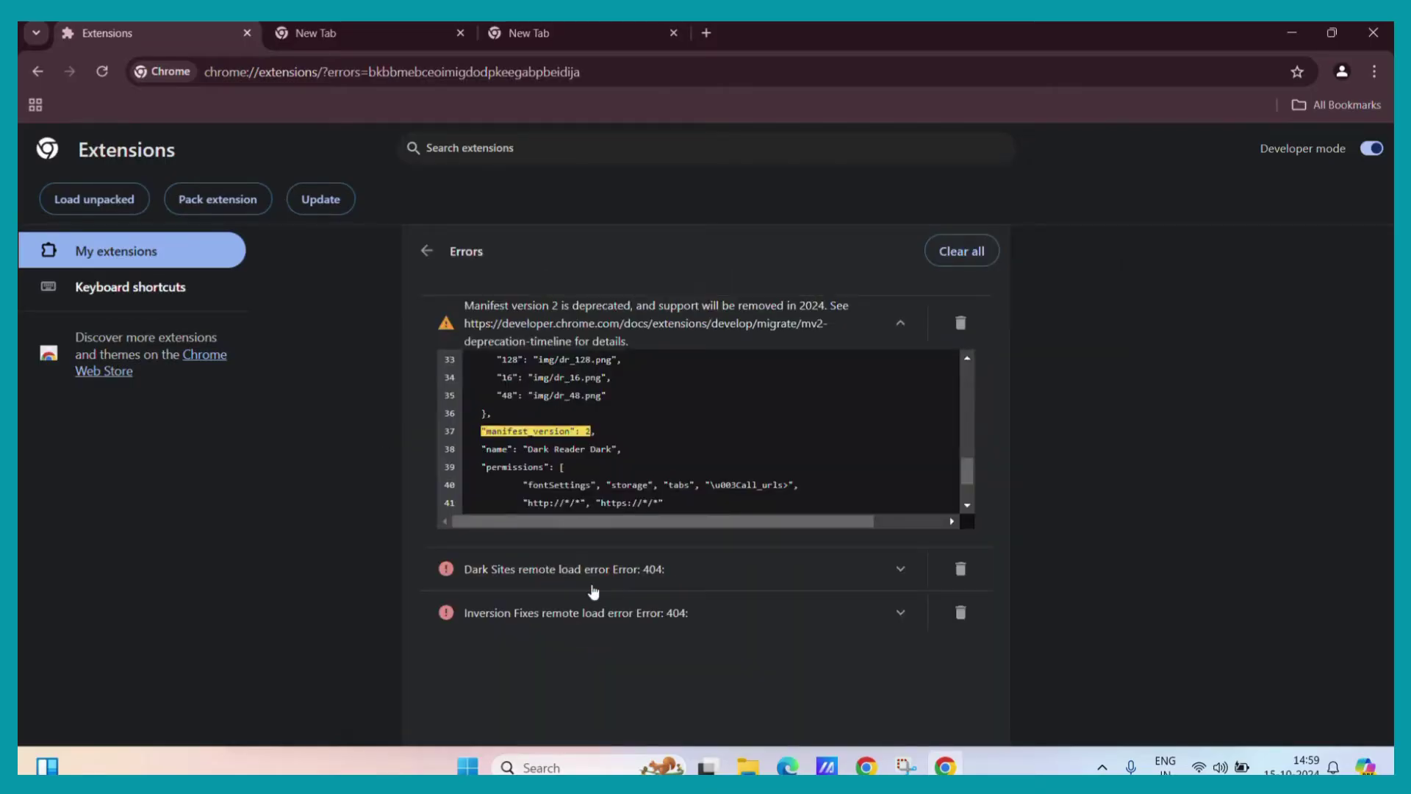
scroll(612, 467, "up", 1)
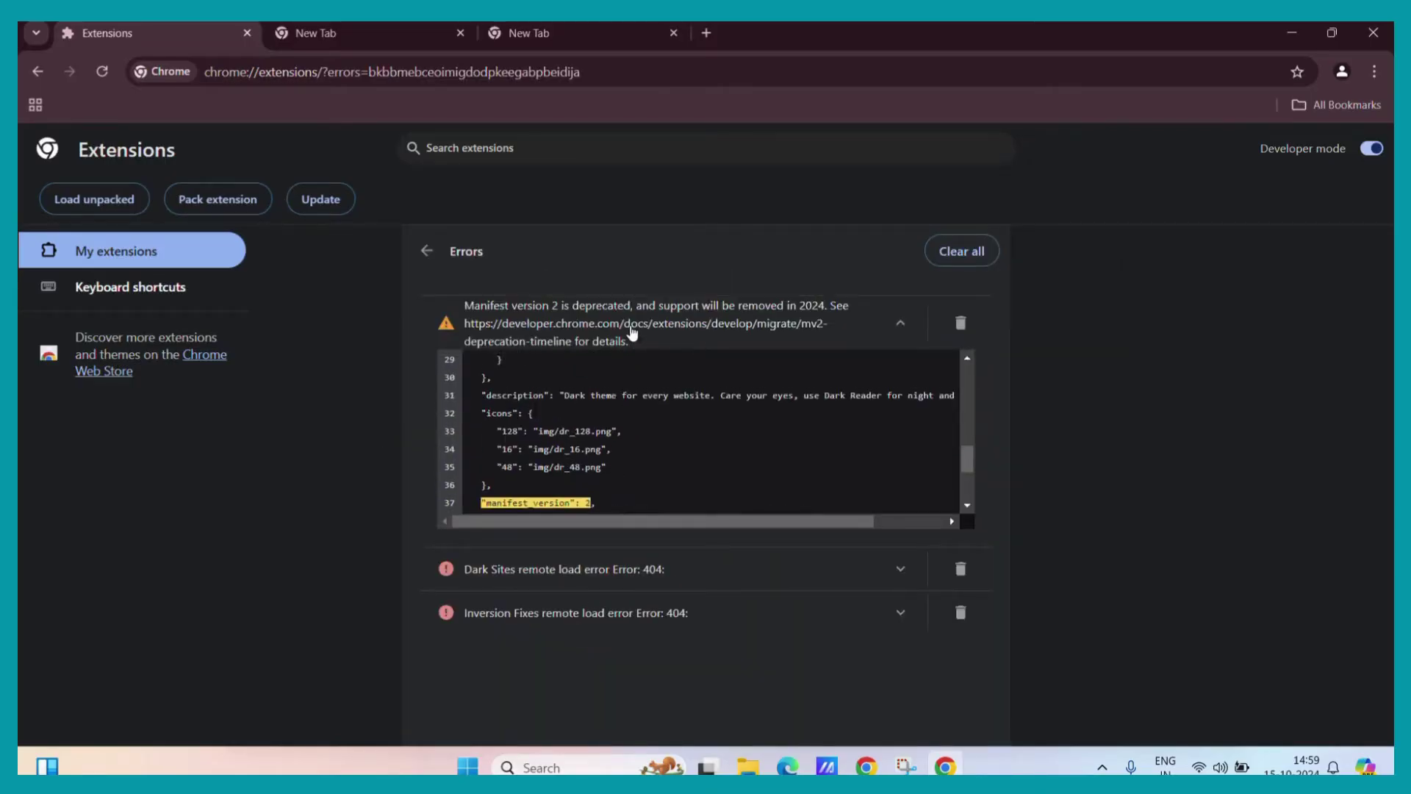
left_click_drag(474, 305, 627, 345)
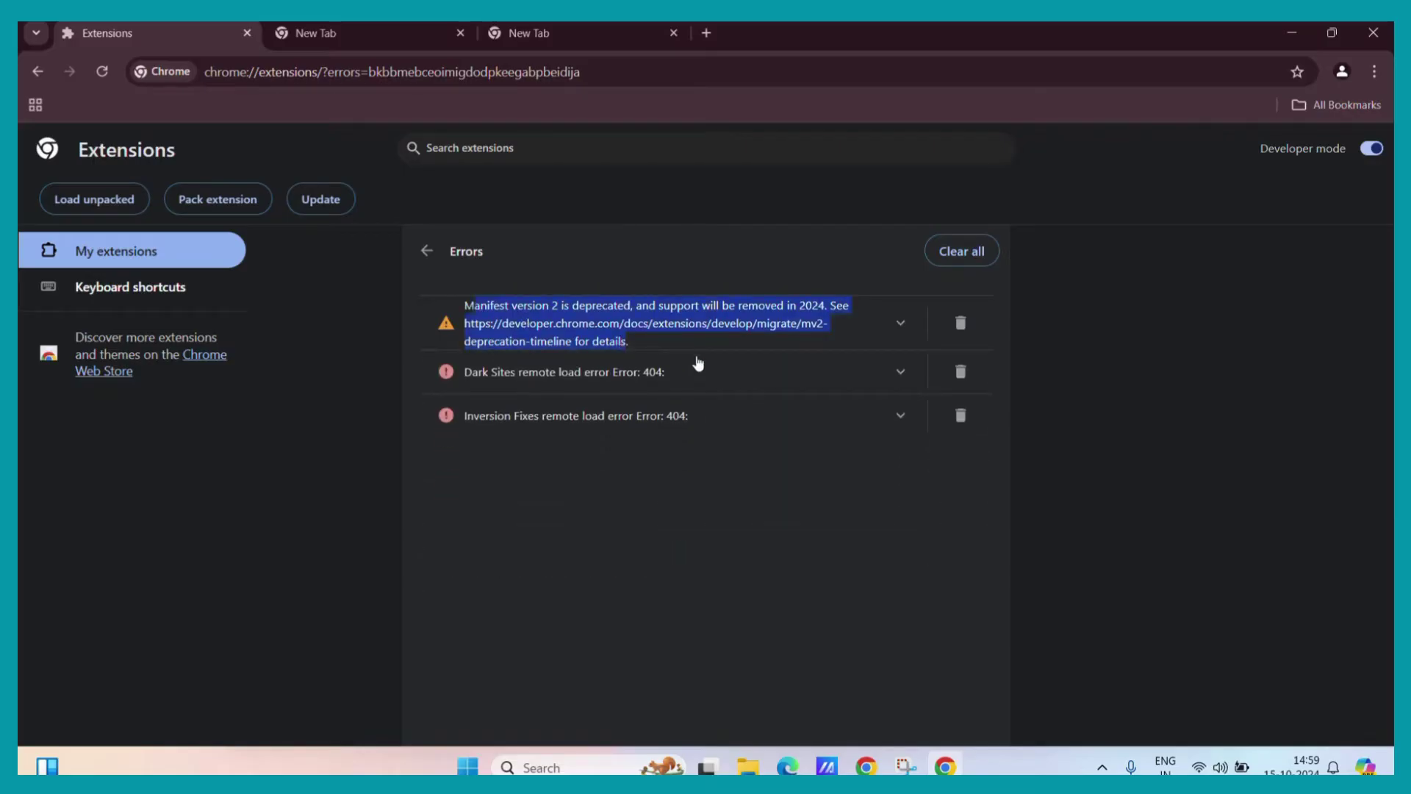
left_click(849, 388)
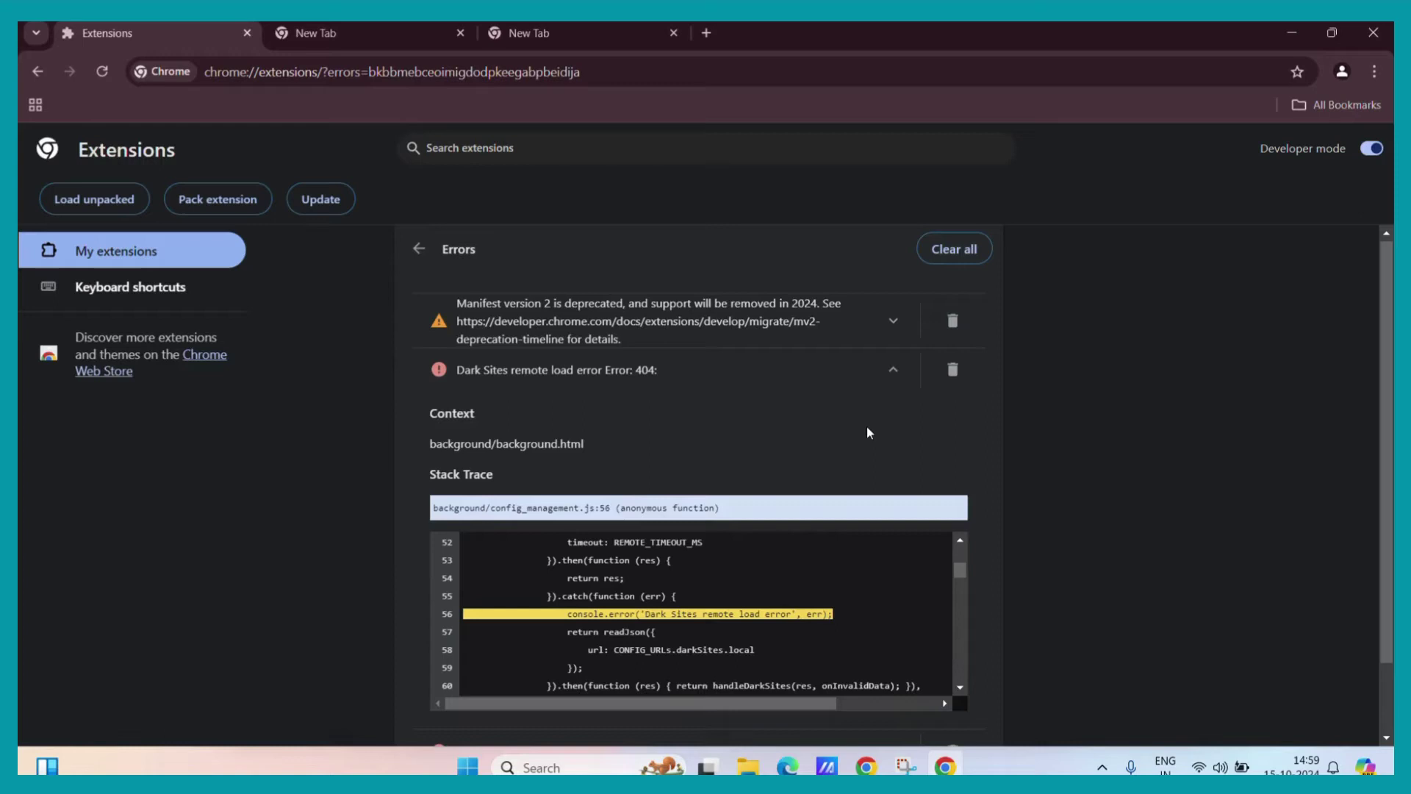
left_click(954, 252)
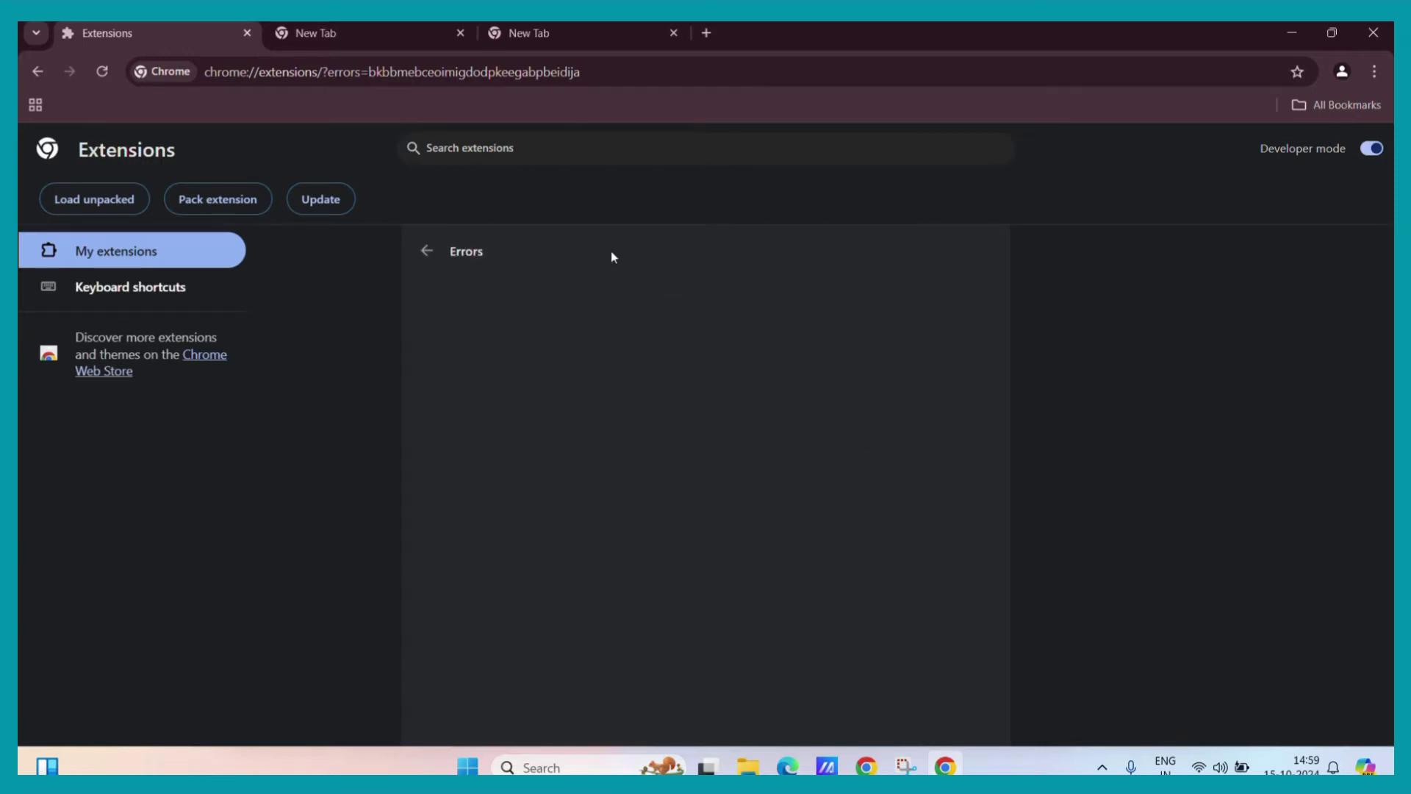
left_click(426, 251)
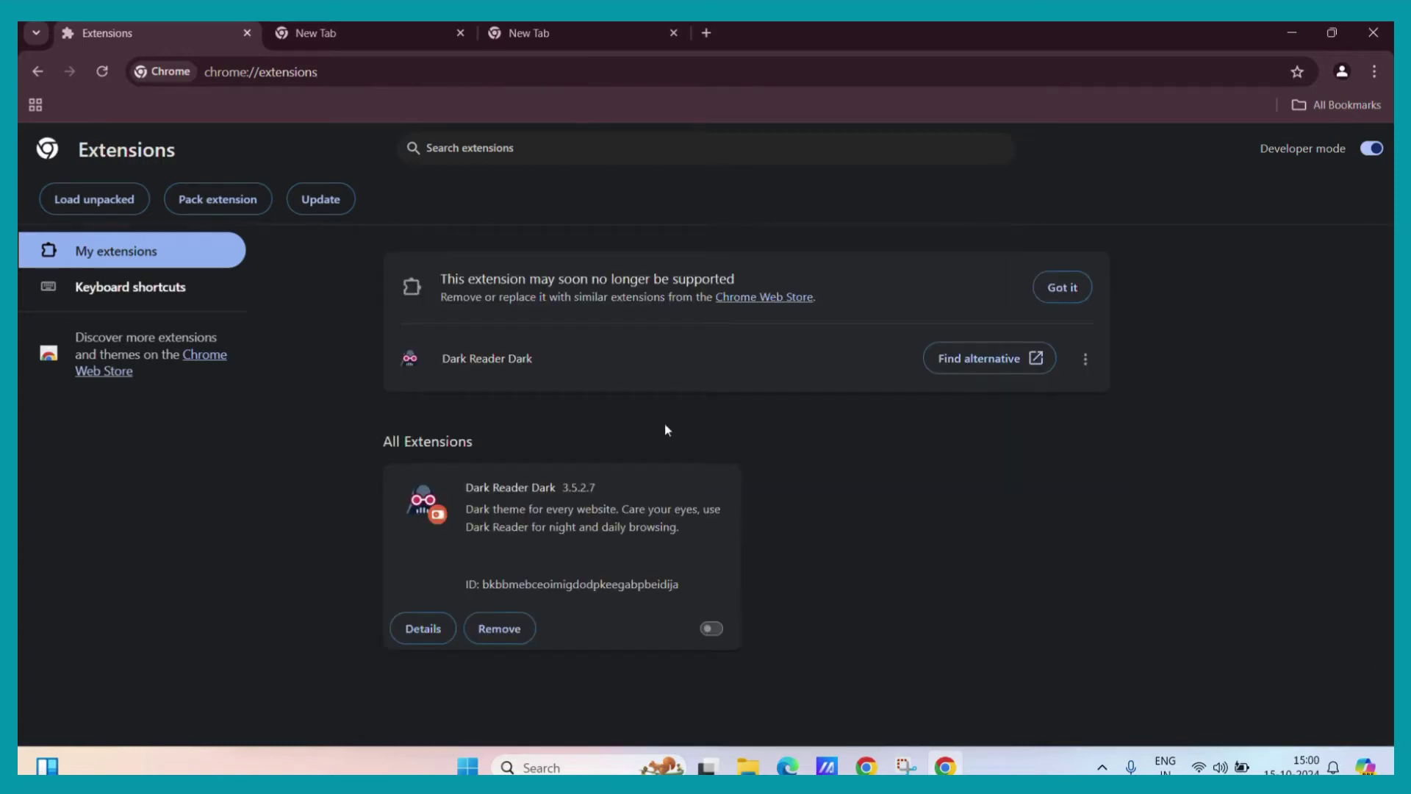